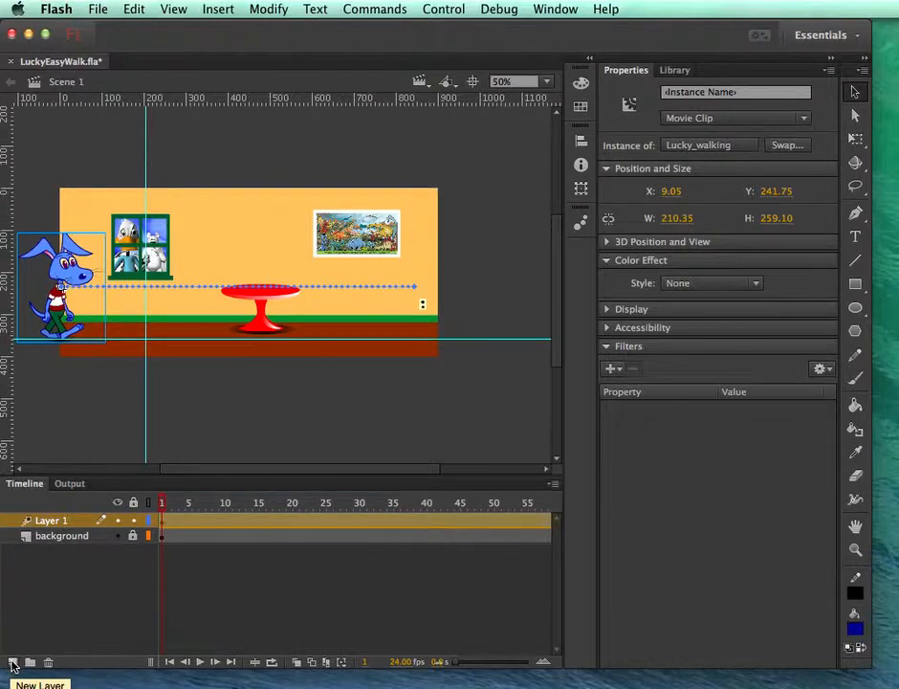
Step: Add a new layer above Layer 1 and name it guitar
{"action": "left_click", "coordinate": [12, 662]}
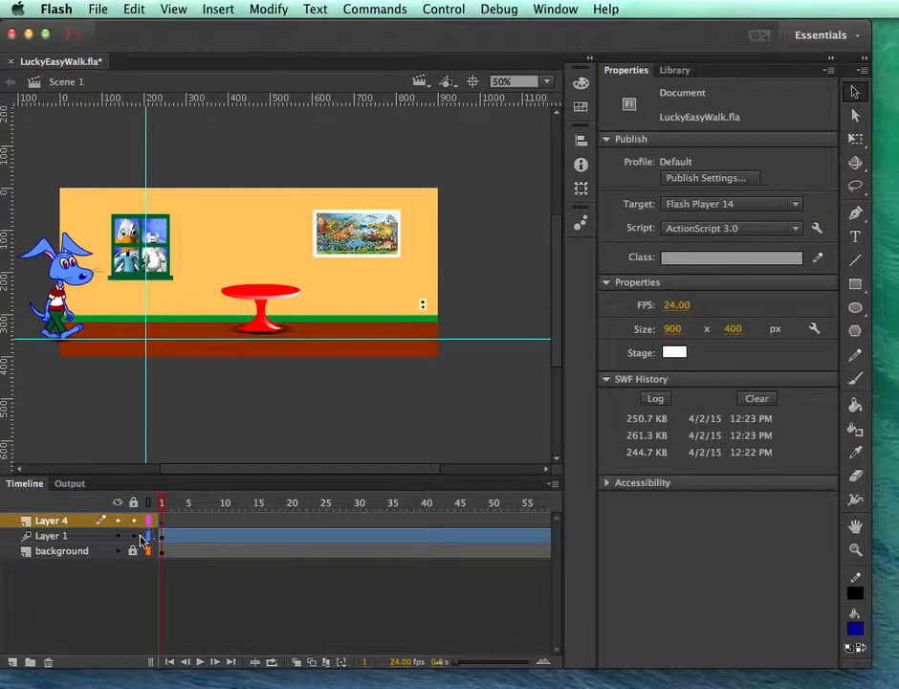
{"action": "double_click", "coordinate": [57, 522]}
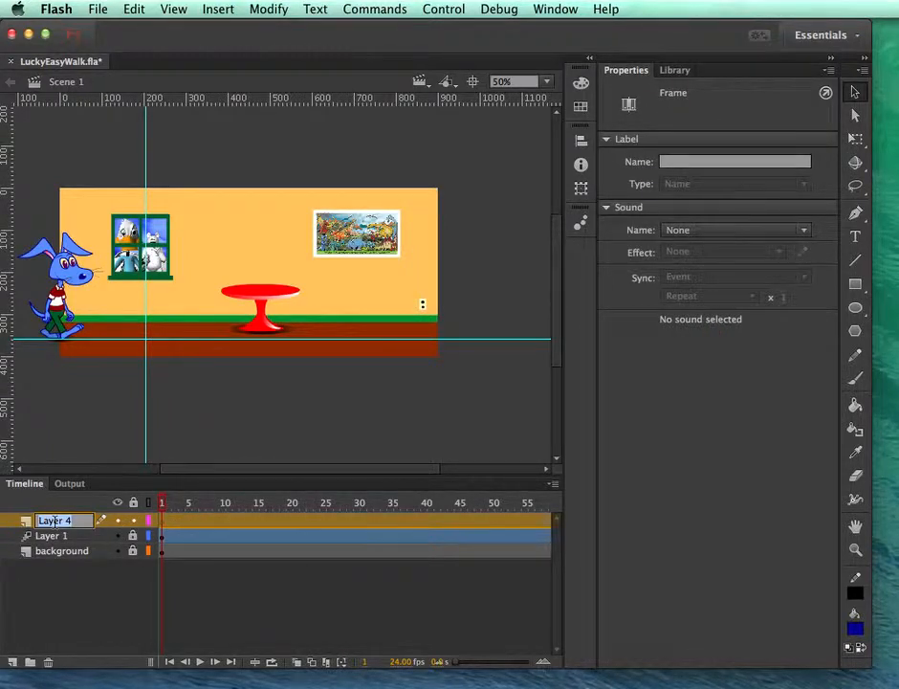
{"action": "type", "text": "guitar"}
{"action": "key", "text": "Return"}
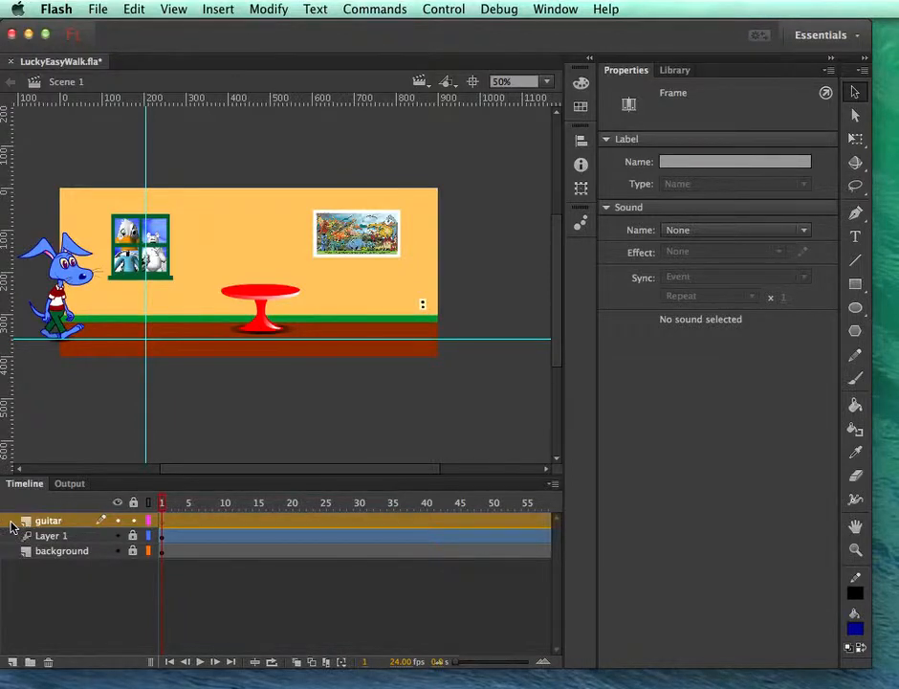
Step: Check which sounds are available for frame 1 of the guitar layer
{"action": "left_click", "coordinate": [162, 520]}
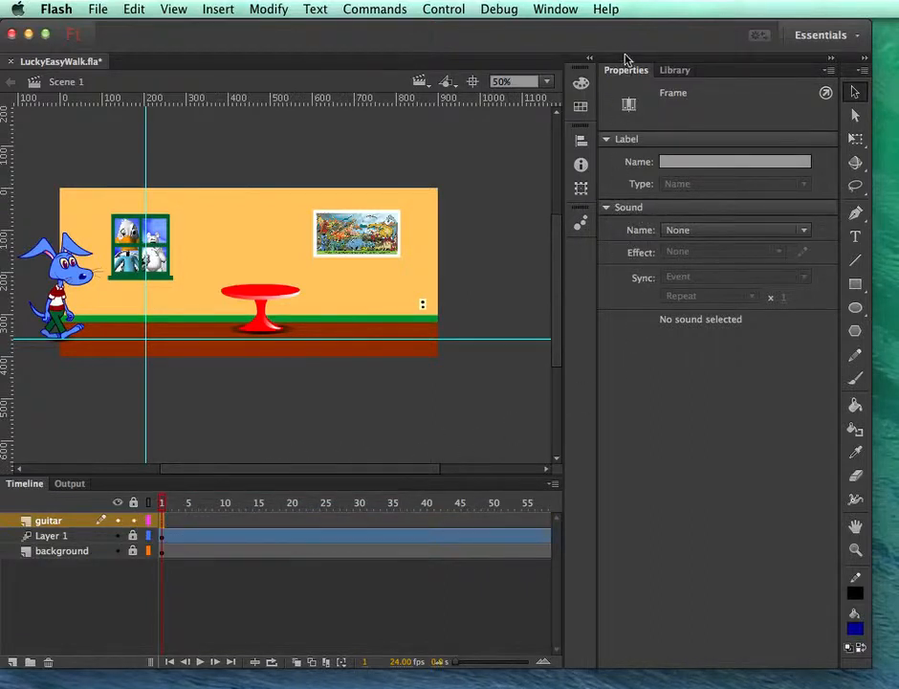
{"action": "left_click", "coordinate": [706, 234]}
{"action": "left_click", "coordinate": [676, 406]}
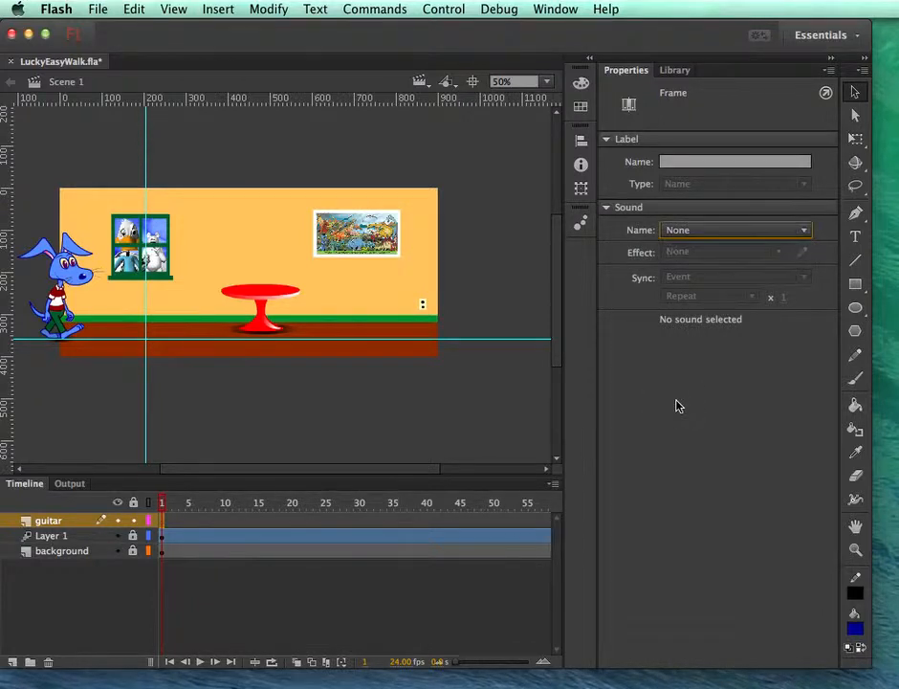
Step: Import guitar.wav from the Desktop into the document library
{"action": "left_click", "coordinate": [94, 8]}
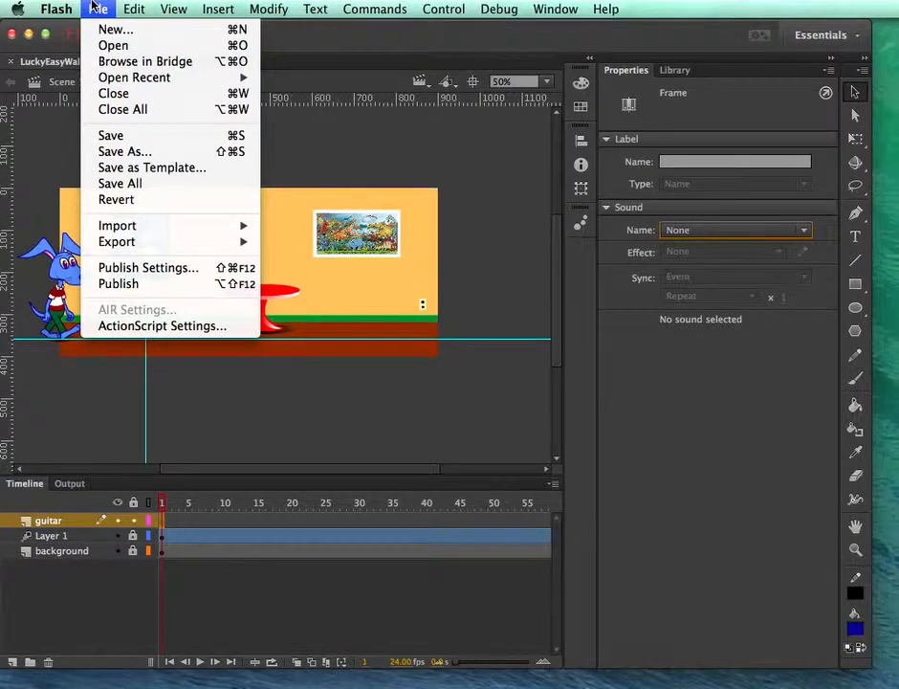
{"action": "mouse_move", "coordinate": [152, 224]}
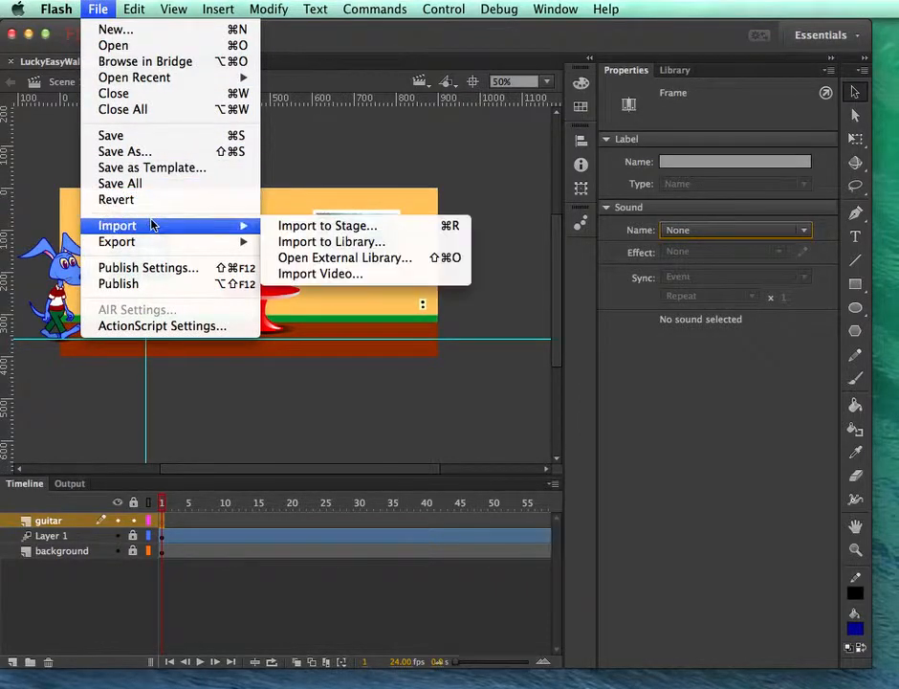
{"action": "left_click", "coordinate": [332, 241]}
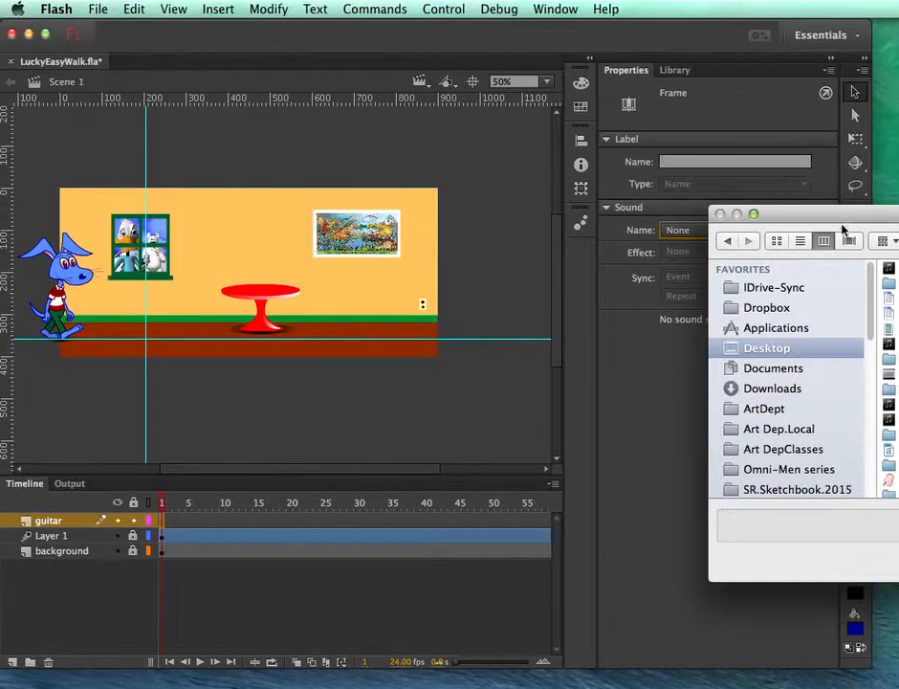
{"action": "left_click_drag", "start_coordinate": [843, 229], "coordinate": [437, 233]}
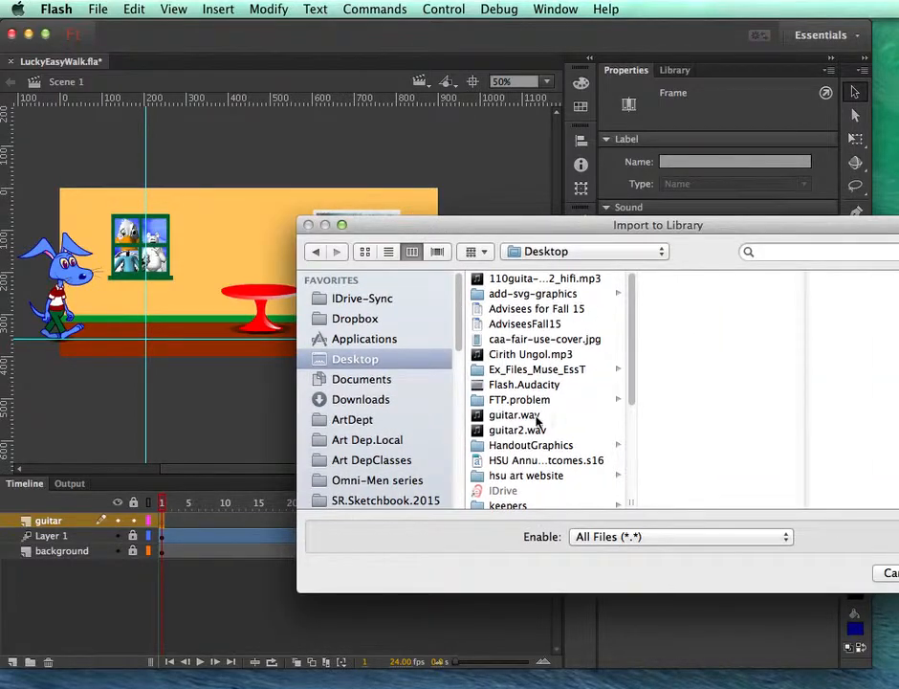
{"action": "left_click", "coordinate": [535, 418]}
{"action": "left_click_drag", "start_coordinate": [731, 227], "coordinate": [485, 223]}
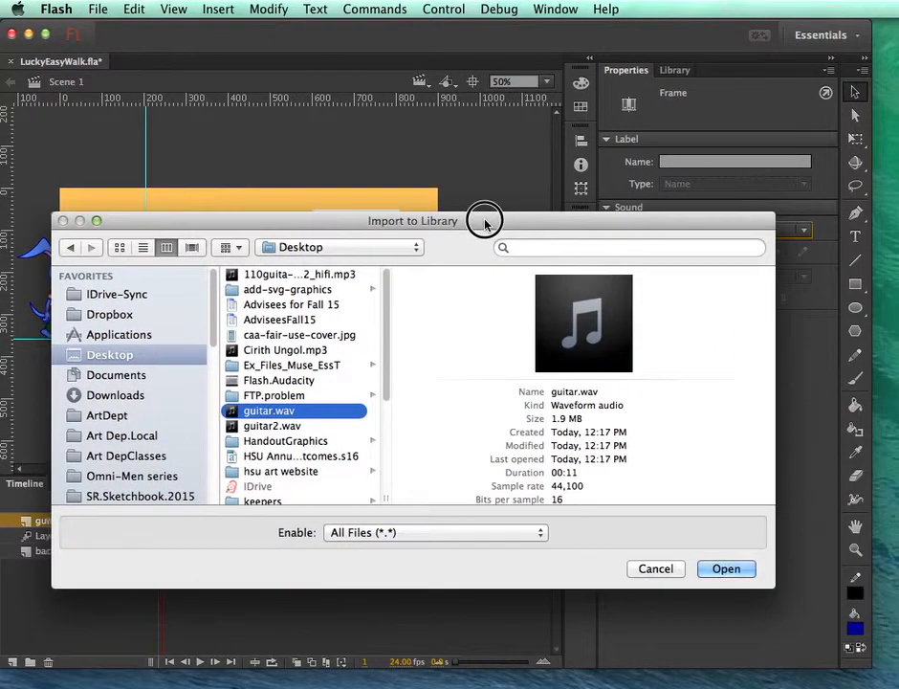
{"action": "left_click", "coordinate": [724, 569]}
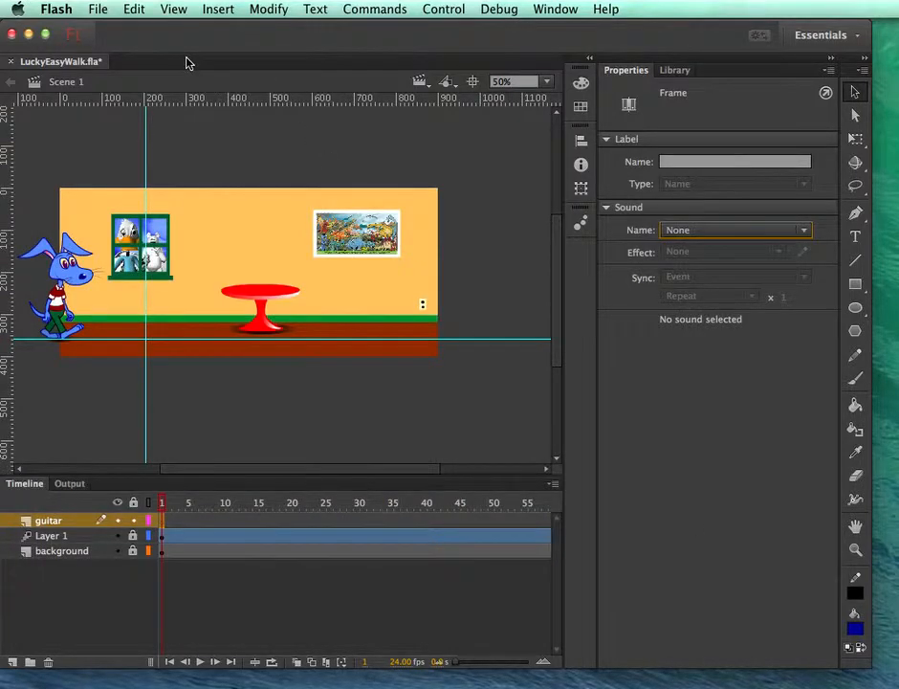
Step: Import myvoice2.wav from the Desktop into the document library
{"action": "left_click", "coordinate": [99, 9]}
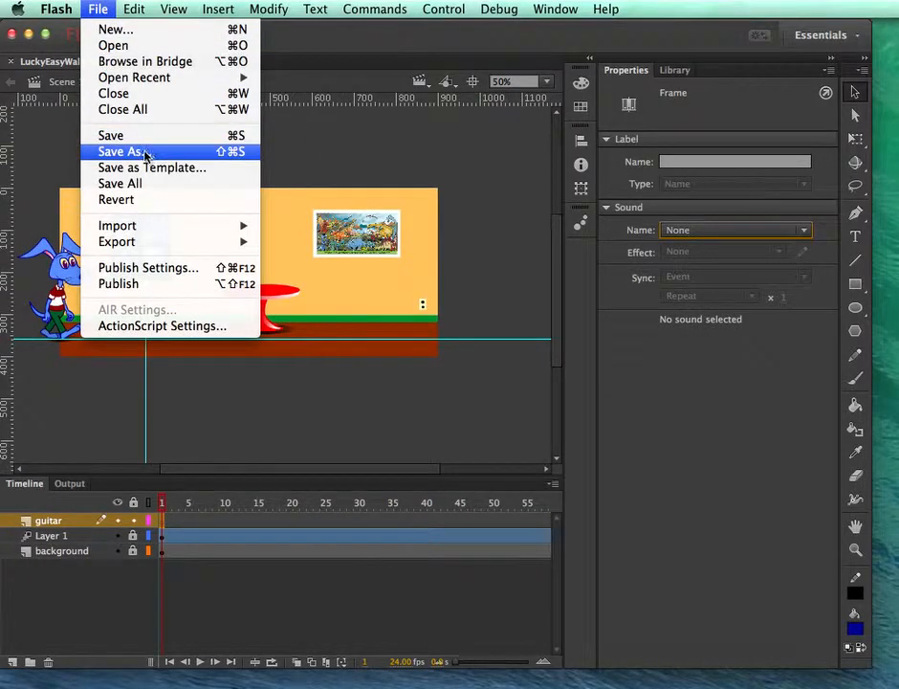
{"action": "mouse_move", "coordinate": [160, 230]}
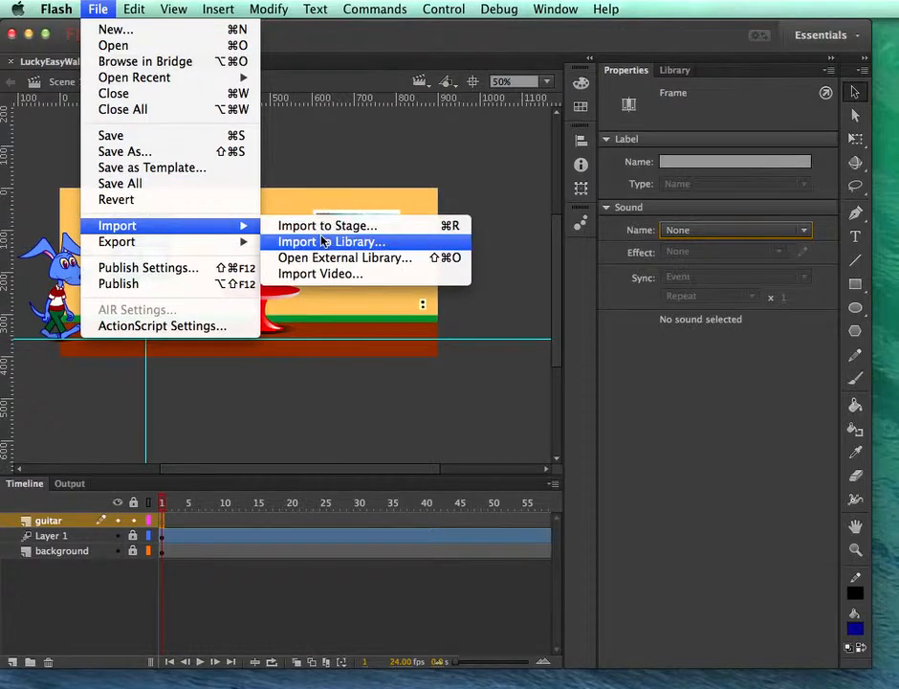
{"action": "left_click", "coordinate": [323, 241]}
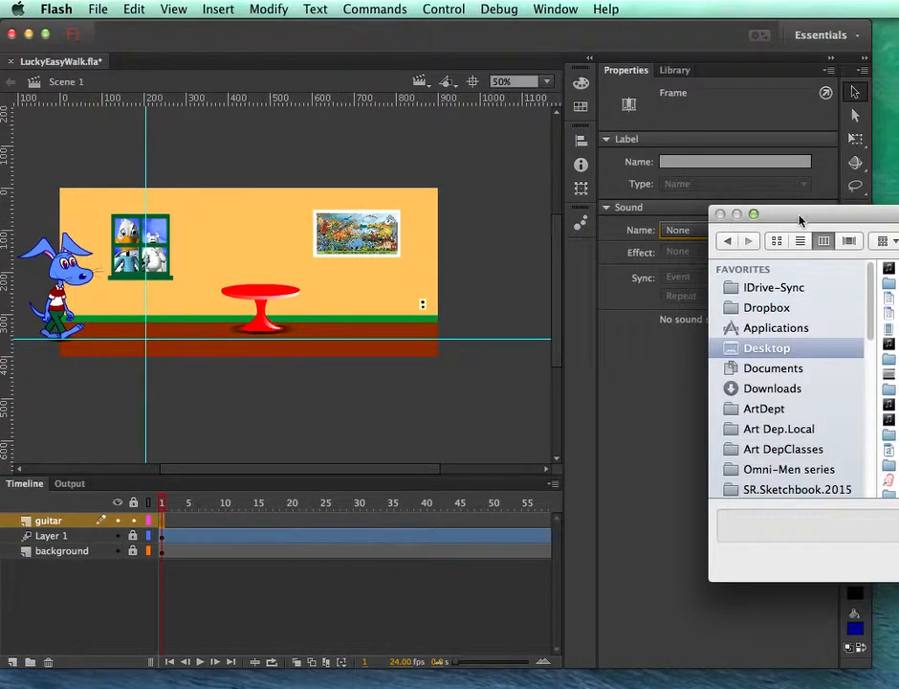
{"action": "left_click_drag", "start_coordinate": [800, 220], "coordinate": [338, 225]}
{"action": "left_click_drag", "start_coordinate": [584, 367], "coordinate": [560, 472]}
{"action": "left_click", "coordinate": [485, 387]}
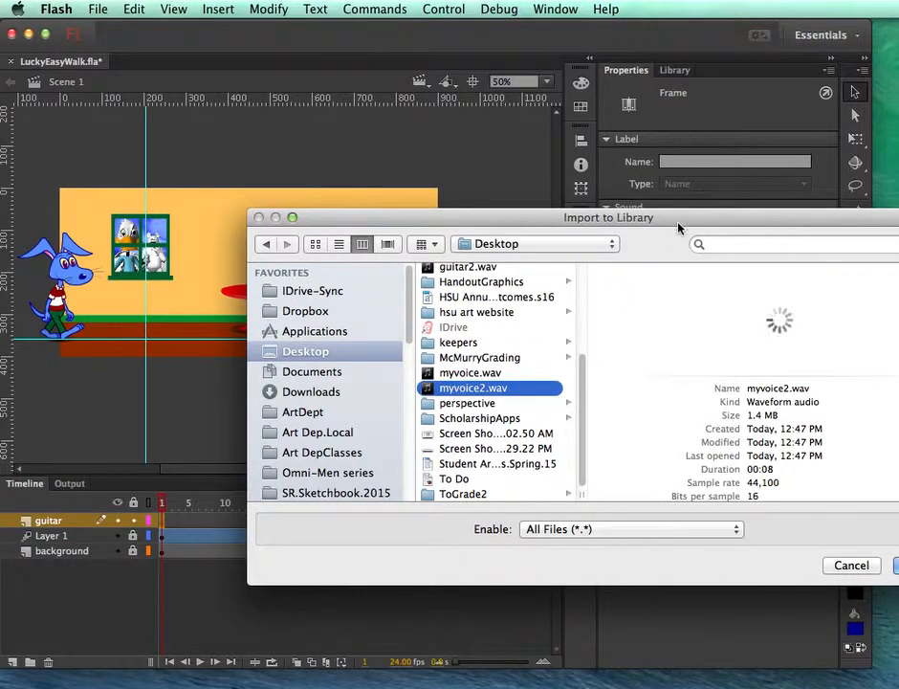
{"action": "left_click_drag", "start_coordinate": [679, 222], "coordinate": [436, 211]}
{"action": "left_click", "coordinate": [681, 561]}
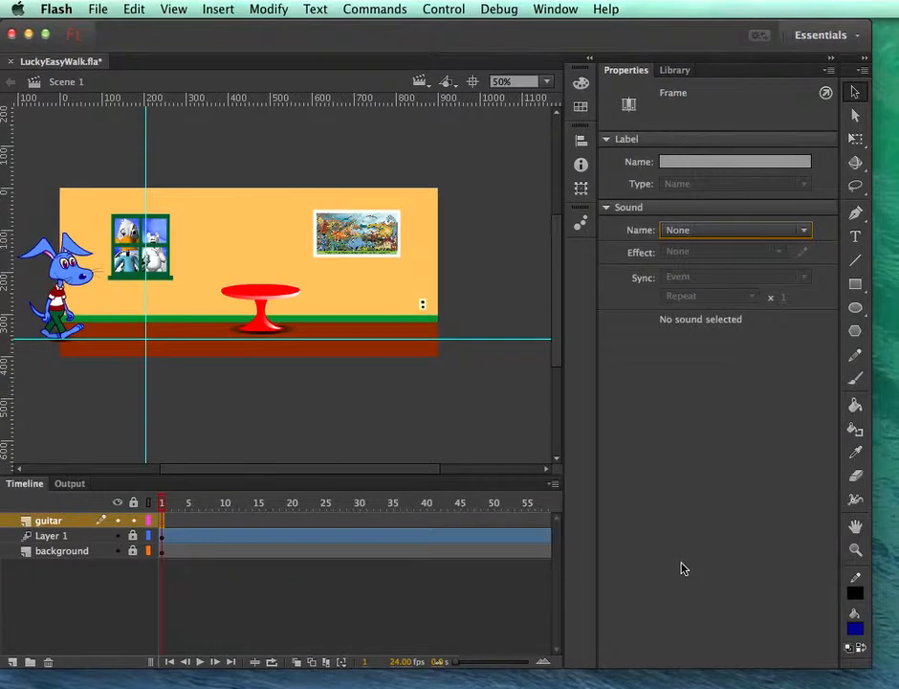
Step: Look through the library items for the two imported sound files
{"action": "left_click", "coordinate": [672, 71]}
{"action": "scroll", "coordinate": [828, 373], "scroll_direction": "down", "scroll_amount": 1}
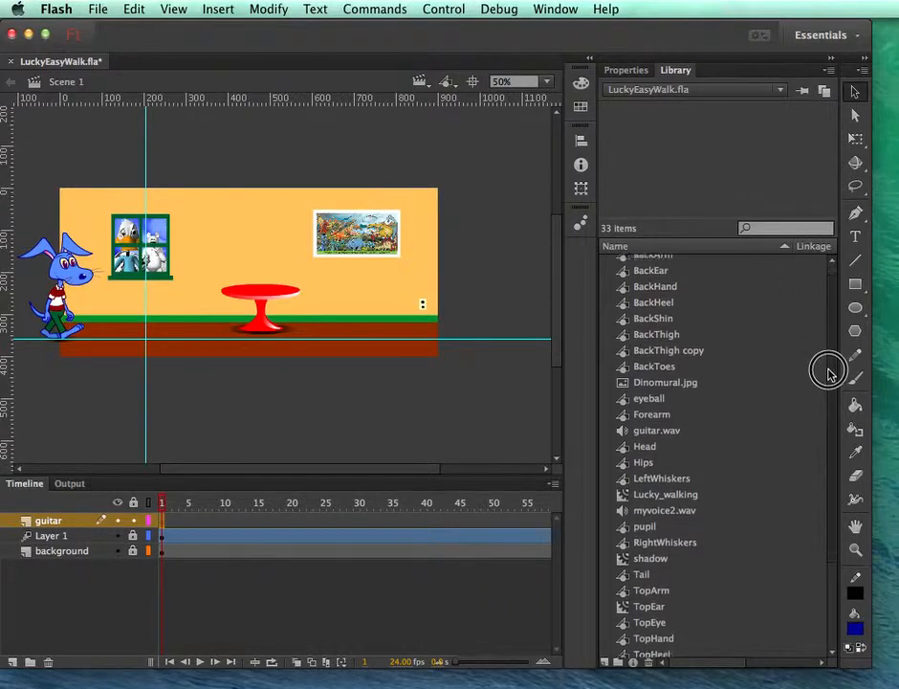
{"action": "scroll", "coordinate": [828, 373], "scroll_direction": "down", "scroll_amount": 3}
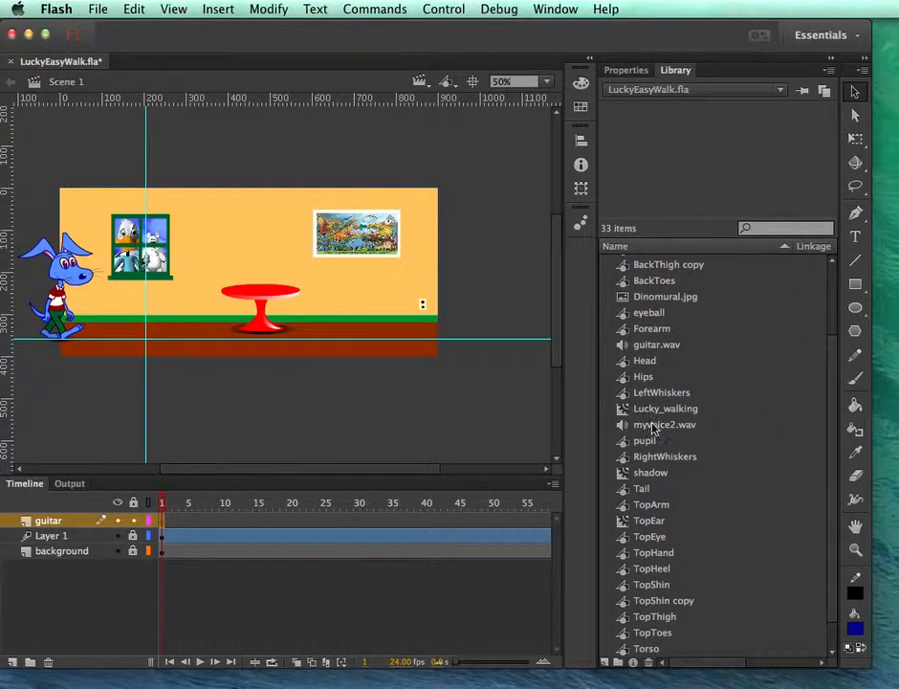
{"action": "scroll", "coordinate": [833, 469], "scroll_direction": "up", "scroll_amount": 4}
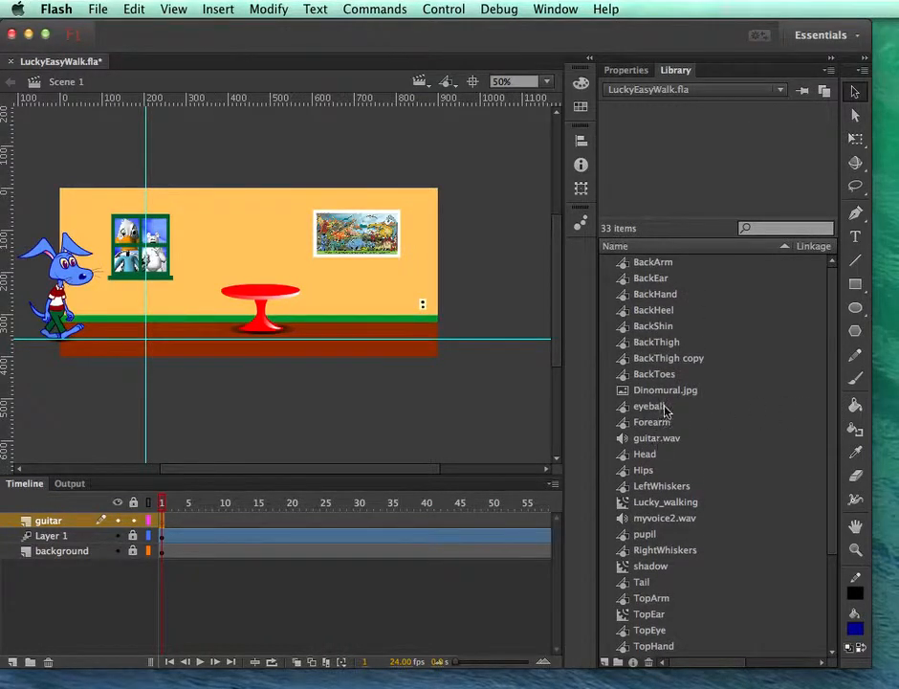
Step: Assign the guitar.wav sound to frame 1 of the guitar layer
{"action": "left_click", "coordinate": [623, 71]}
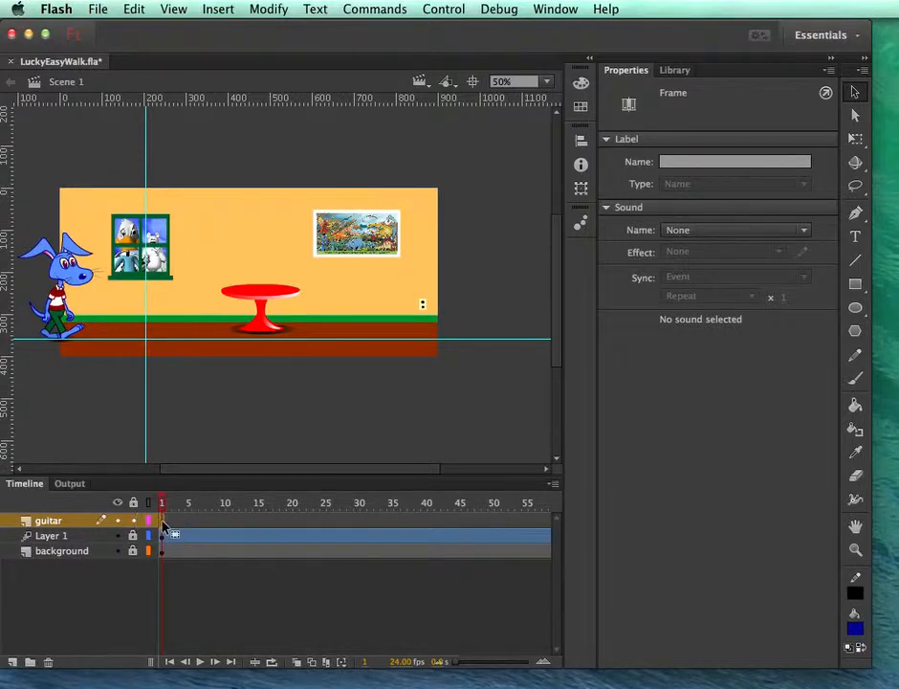
{"action": "left_click", "coordinate": [688, 231]}
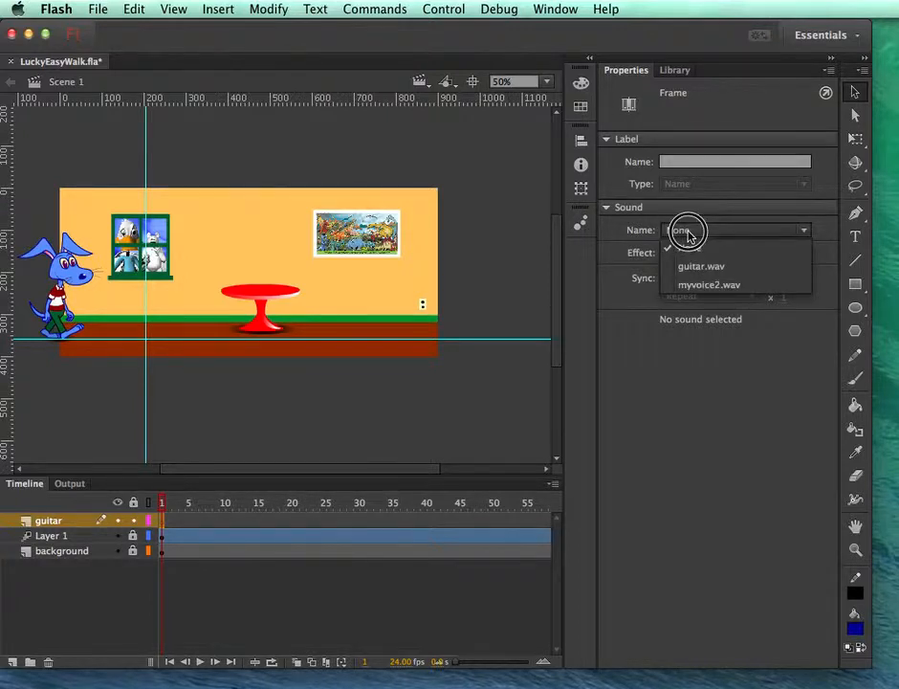
{"action": "left_click", "coordinate": [703, 265]}
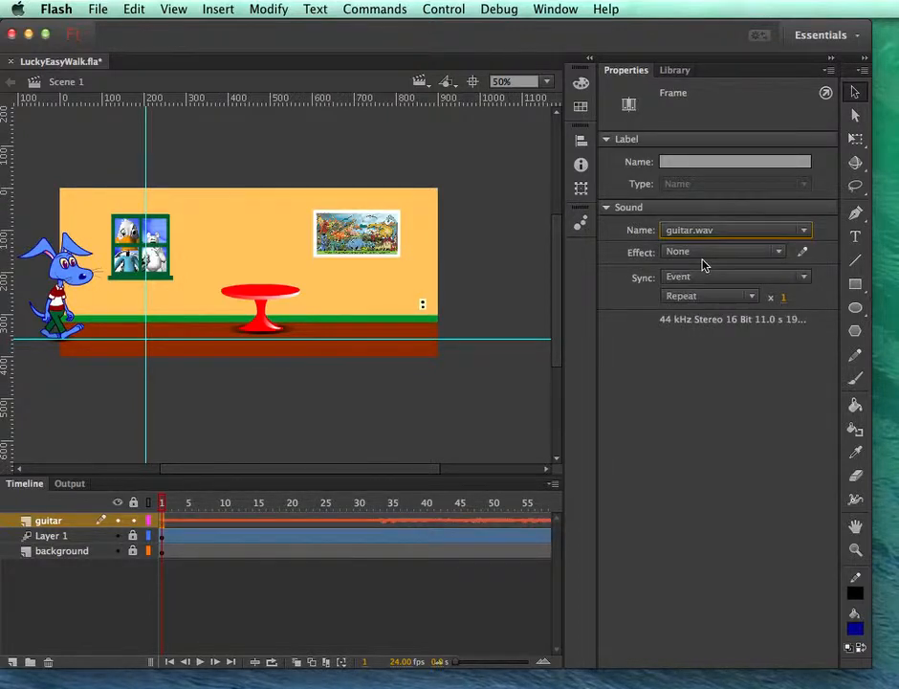
Step: Extend the guitar, Layer 1 and background layers to frame 300
{"action": "scroll", "coordinate": [406, 616], "scroll_direction": "right", "scroll_amount": 5}
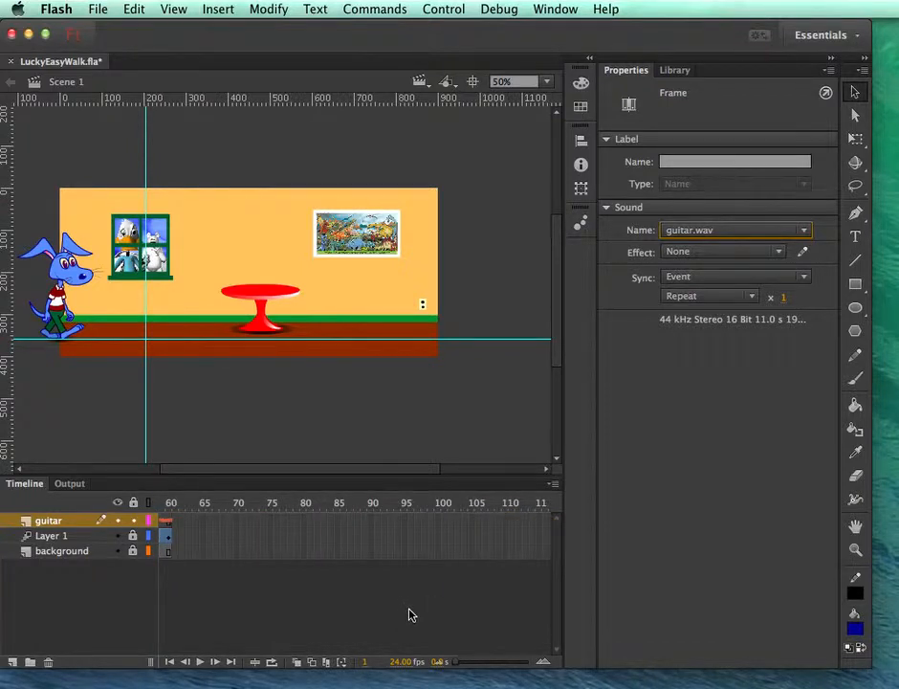
{"action": "scroll", "coordinate": [408, 614], "scroll_direction": "right", "scroll_amount": 1}
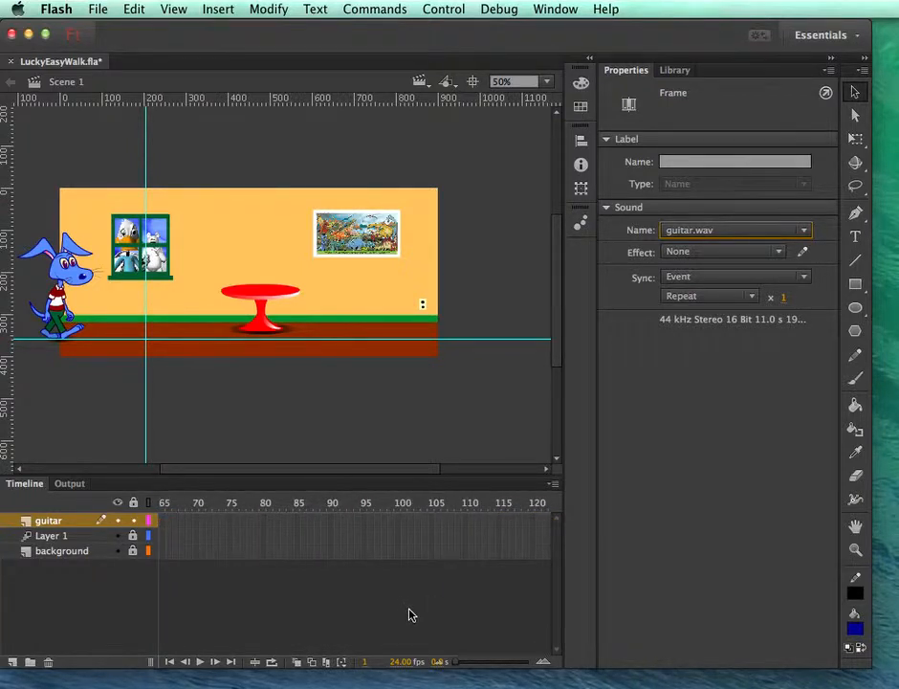
{"action": "scroll", "coordinate": [409, 614], "scroll_direction": "right", "scroll_amount": 10}
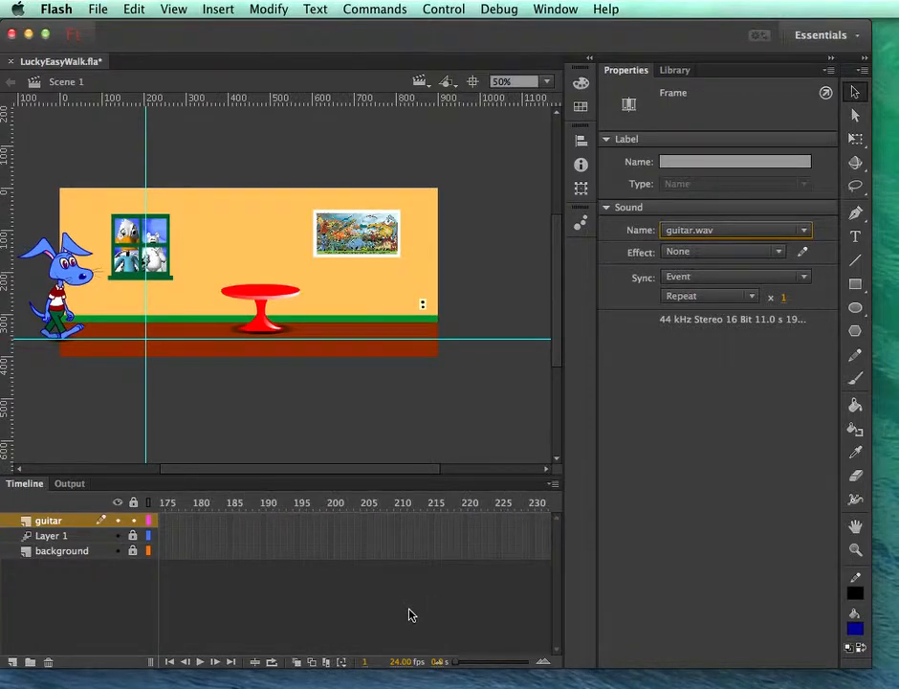
{"action": "scroll", "coordinate": [446, 555], "scroll_direction": "right", "scroll_amount": 8}
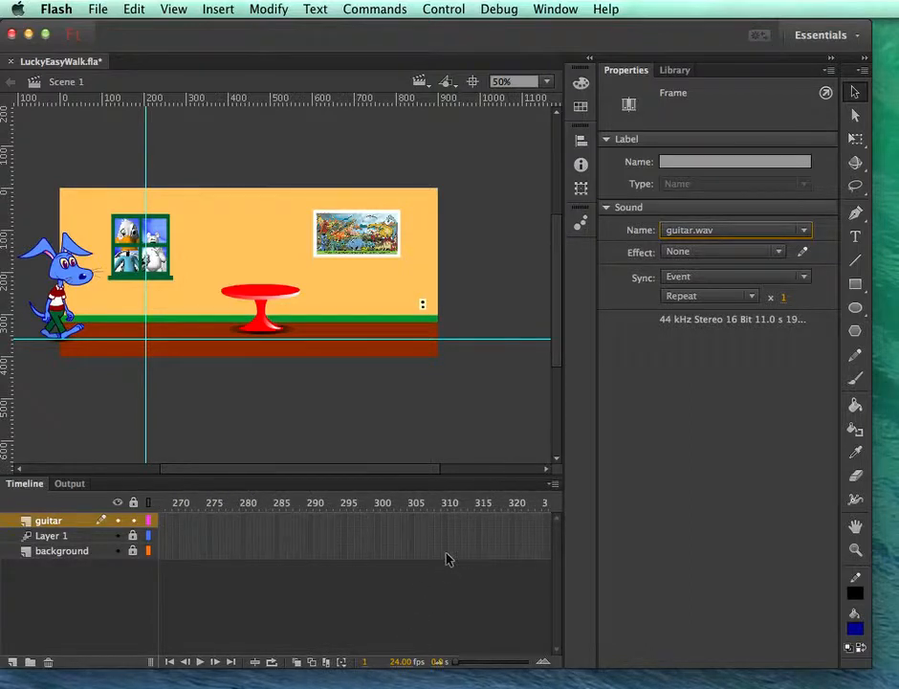
{"action": "left_click_drag", "start_coordinate": [381, 517], "coordinate": [375, 564]}
{"action": "left_click", "coordinate": [375, 565]}
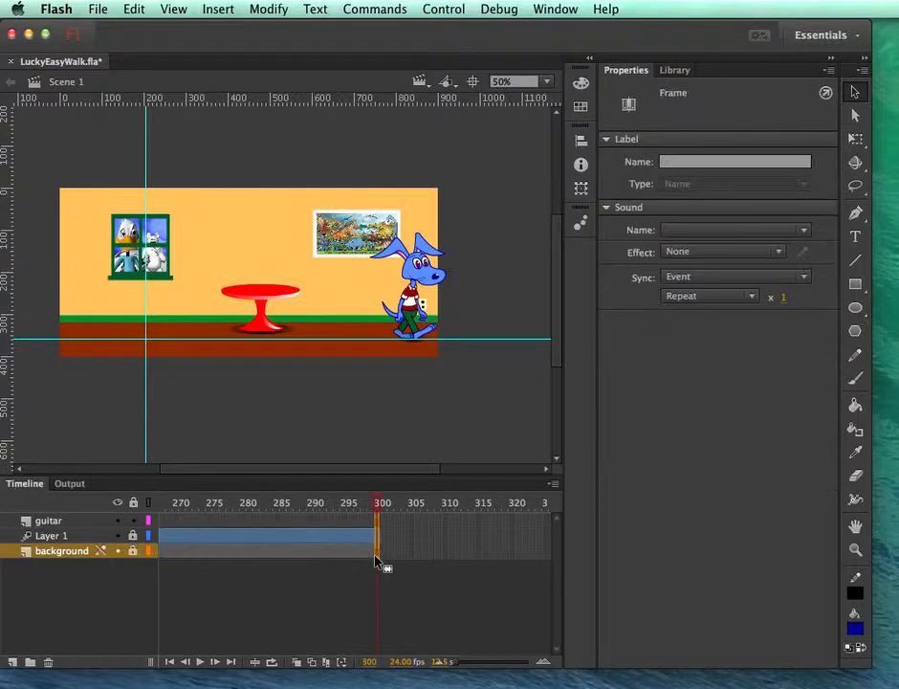
Step: Remove the frames from 265 onward on all three layers, where the guitar waveform ends
{"action": "scroll", "coordinate": [362, 554], "scroll_direction": "left", "scroll_amount": 10}
{"action": "scroll", "coordinate": [358, 553], "scroll_direction": "right", "scroll_amount": 20}
{"action": "scroll", "coordinate": [358, 554], "scroll_direction": "left", "scroll_amount": 10}
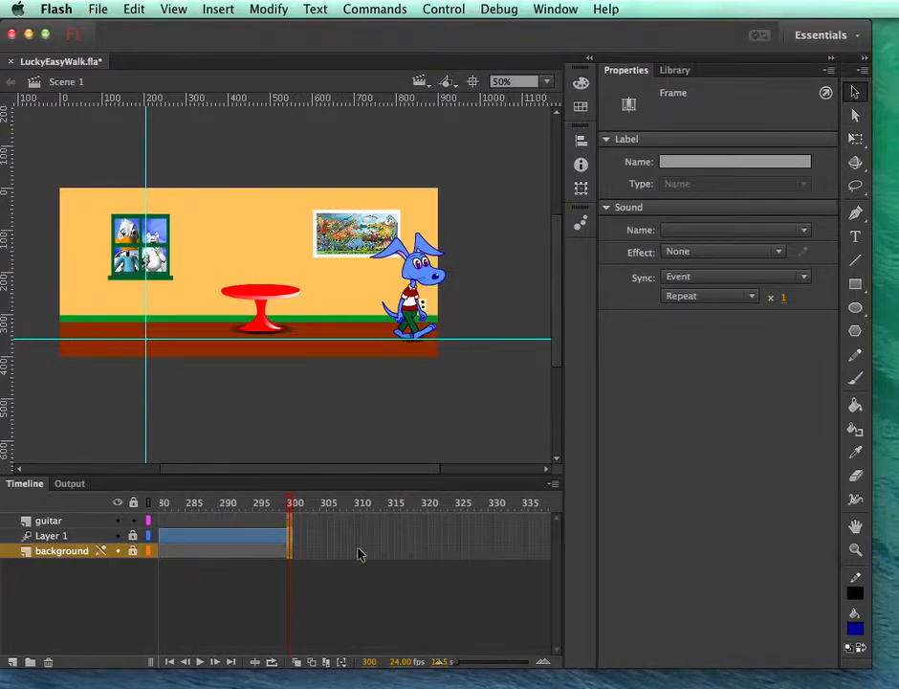
{"action": "scroll", "coordinate": [360, 552], "scroll_direction": "left", "scroll_amount": 3}
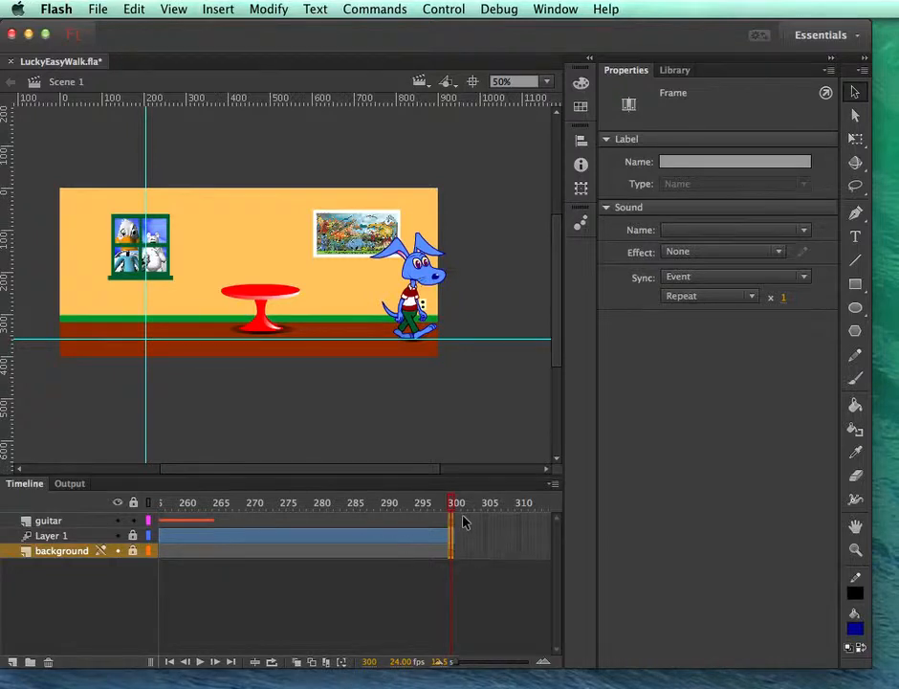
{"action": "left_click_drag", "start_coordinate": [457, 521], "coordinate": [223, 557]}
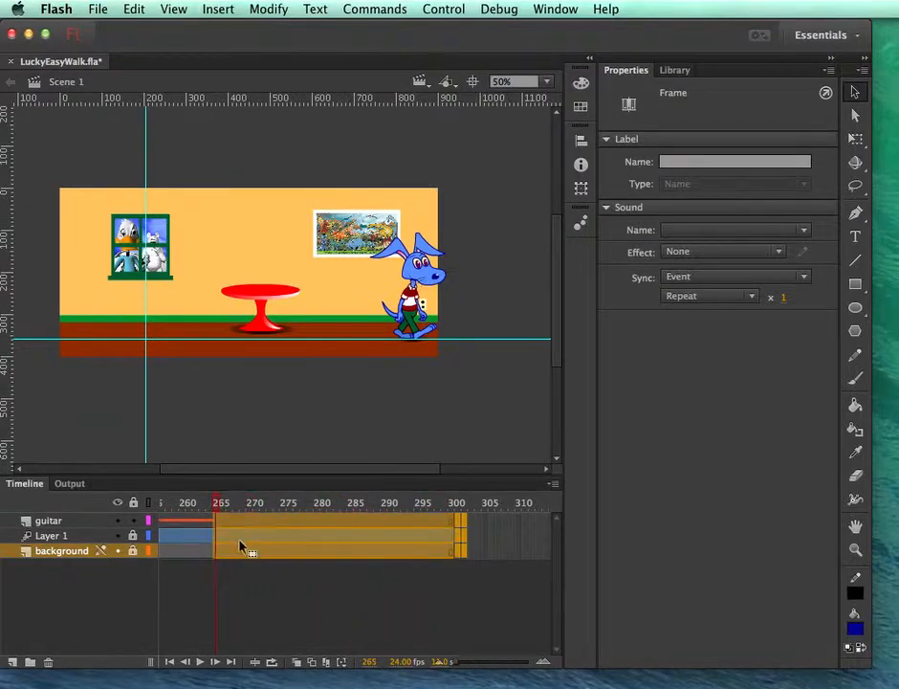
{"action": "right_click", "coordinate": [249, 536]}
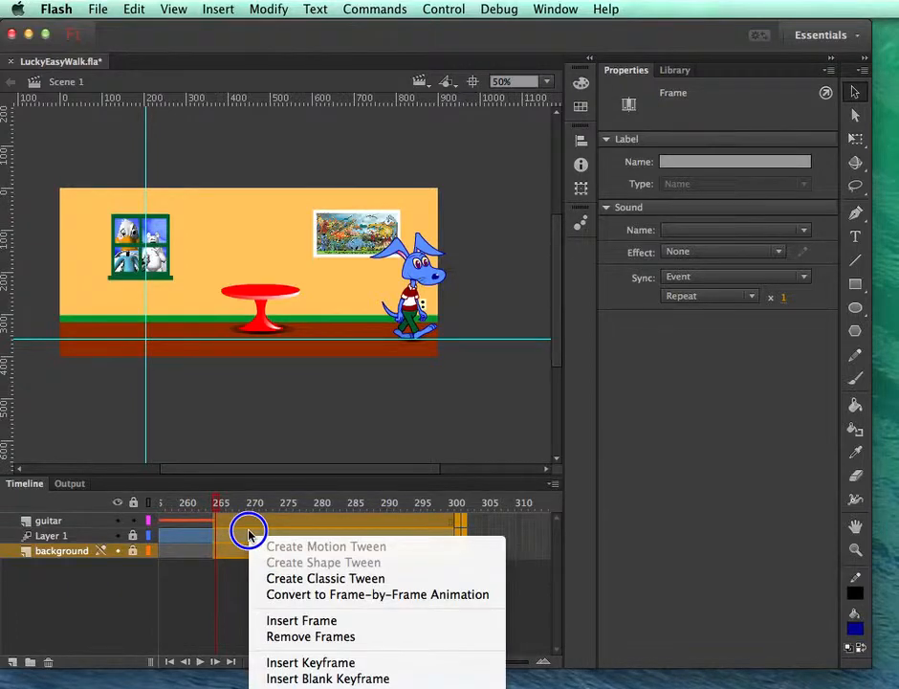
{"action": "left_click", "coordinate": [294, 636]}
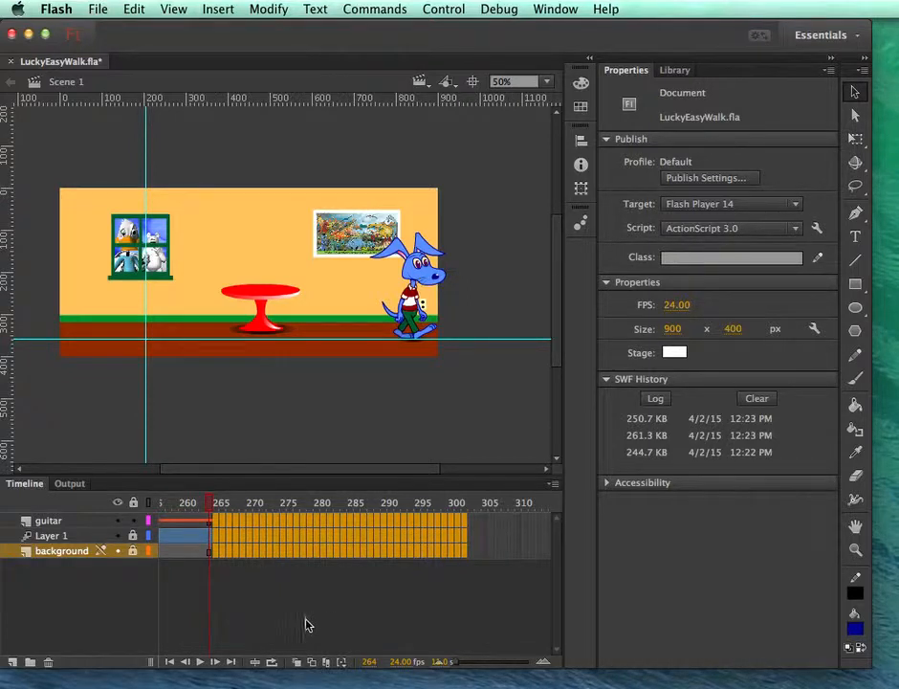
Step: Test the movie to play the walk animation with the guitar sound, centring the preview over the workspace
{"action": "scroll", "coordinate": [306, 625], "scroll_direction": "left", "scroll_amount": 15}
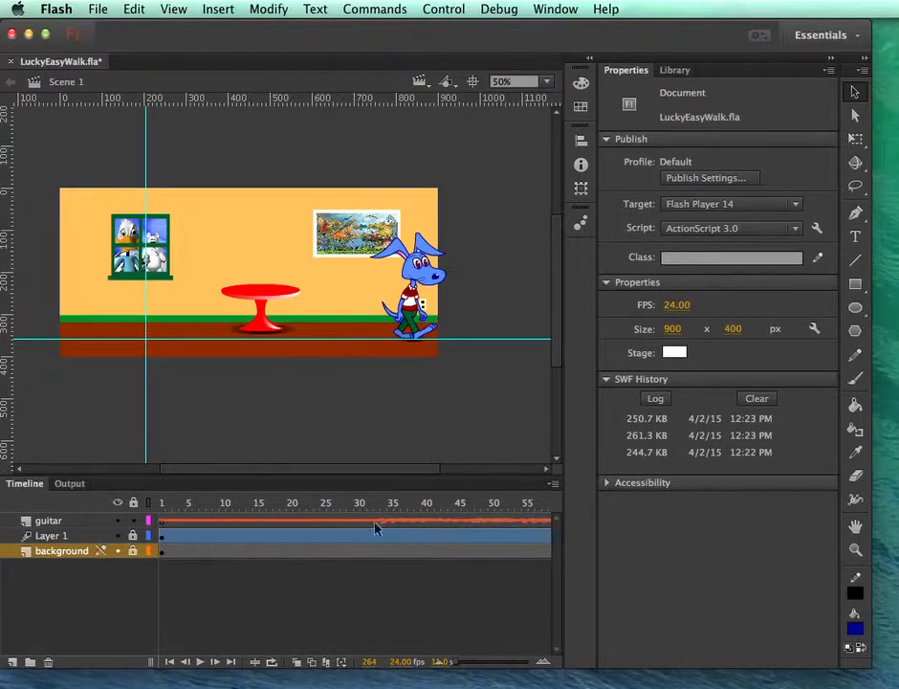
{"action": "key", "text": "super+Return"}
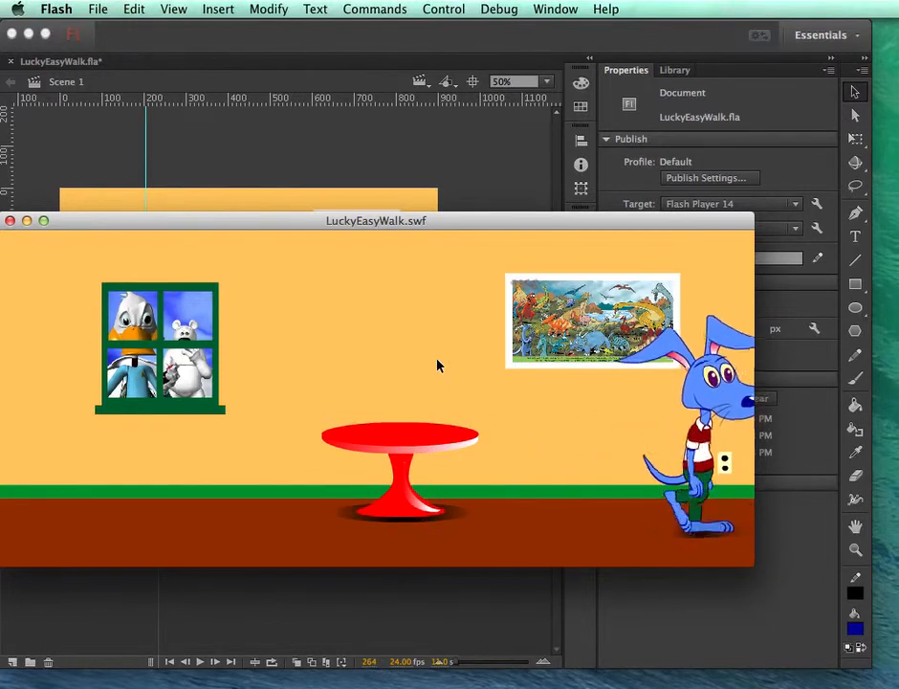
{"action": "left_click_drag", "start_coordinate": [481, 224], "coordinate": [538, 201]}
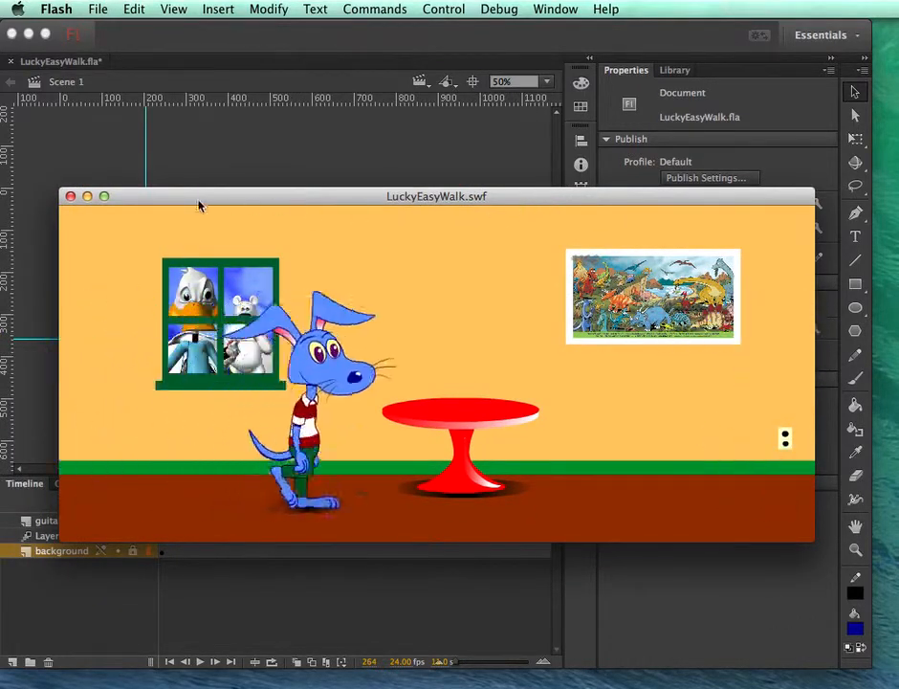
Step: Close the movie preview and remove the frames from 223 onward on the guitar, Layer 1 and background layers
{"action": "left_click", "coordinate": [70, 196]}
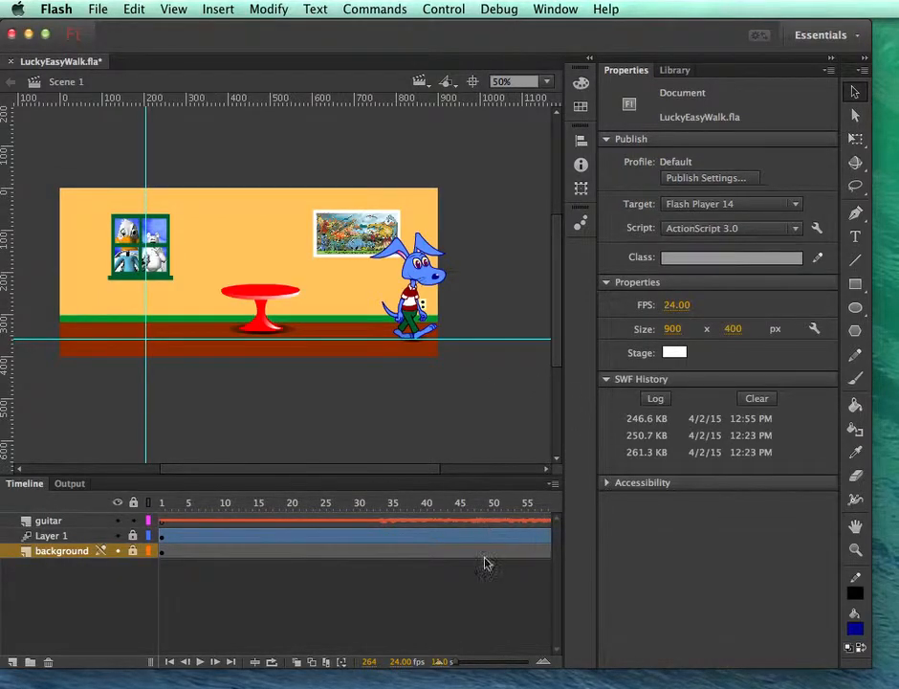
{"action": "scroll", "coordinate": [484, 564], "scroll_direction": "right", "scroll_amount": 15}
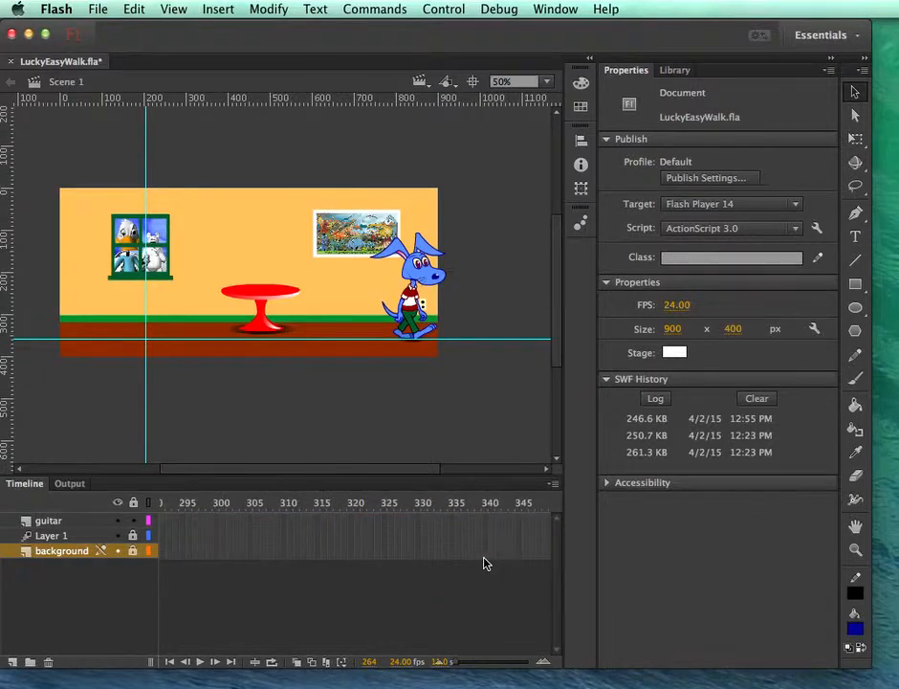
{"action": "scroll", "coordinate": [484, 563], "scroll_direction": "left", "scroll_amount": 5}
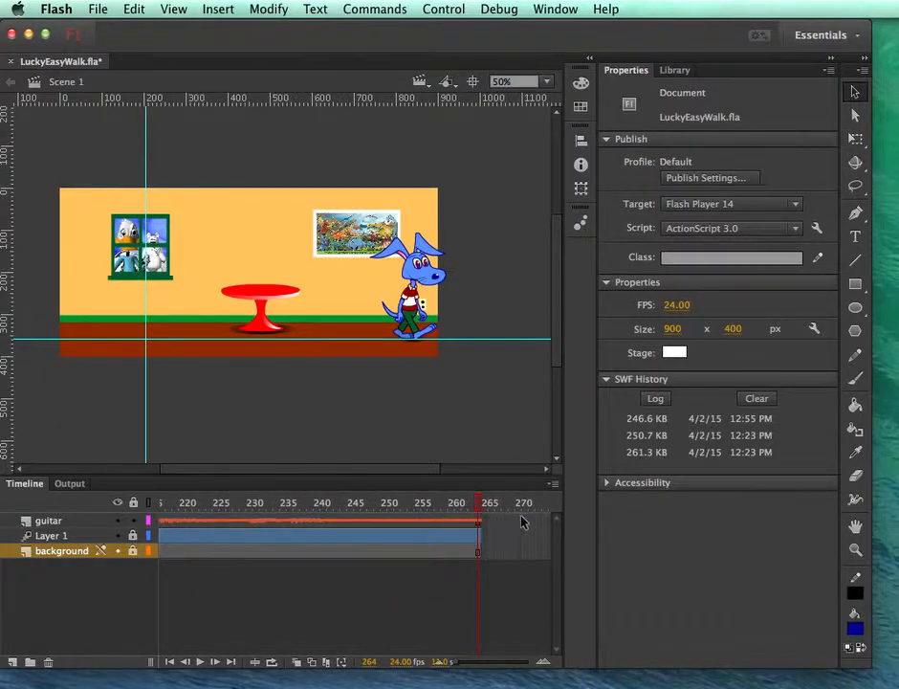
{"action": "left_click_drag", "start_coordinate": [522, 521], "coordinate": [206, 562]}
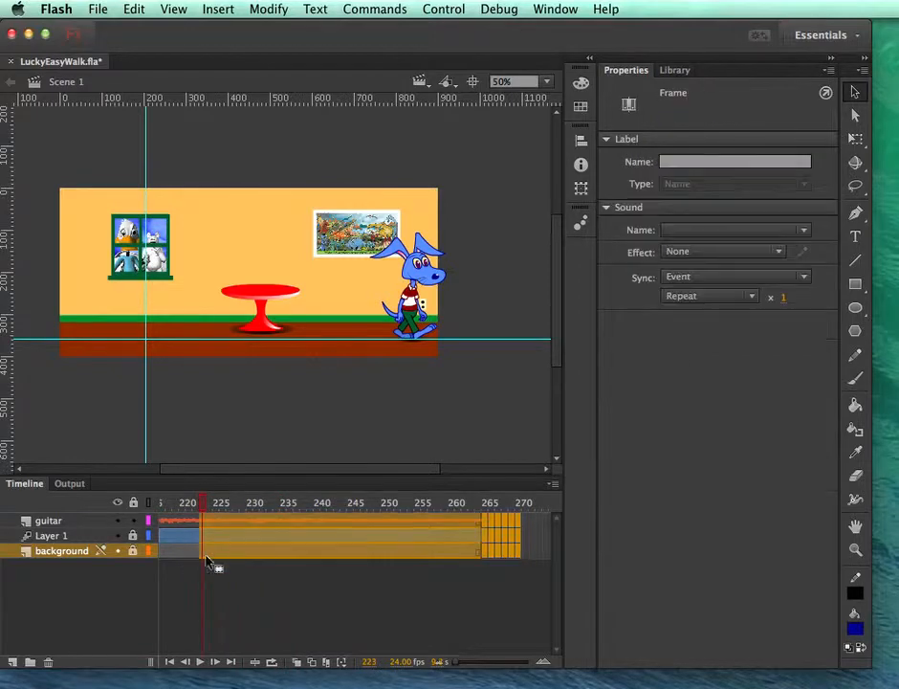
{"action": "right_click", "coordinate": [392, 540]}
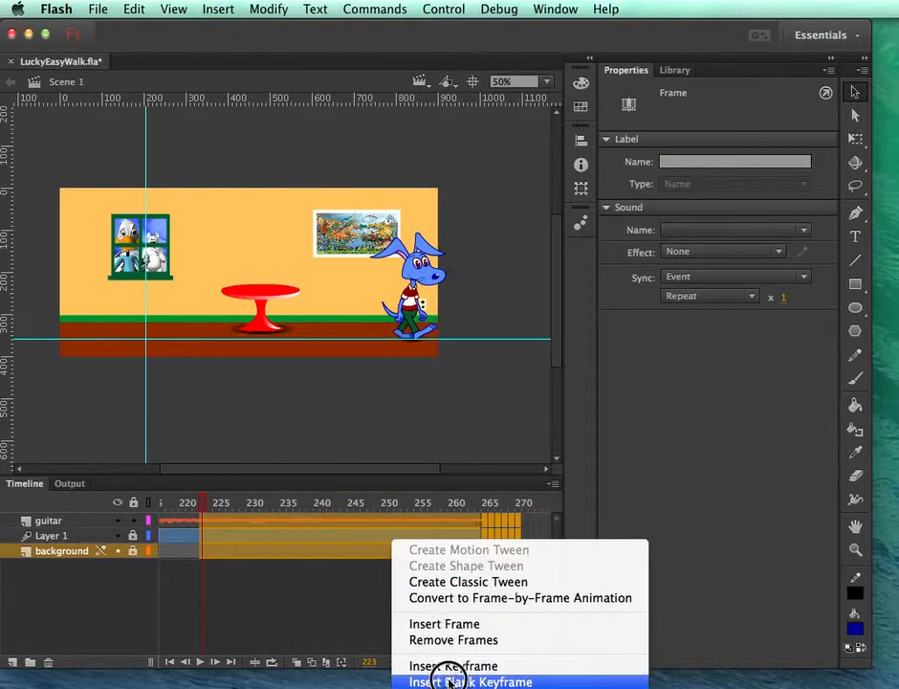
{"action": "left_click", "coordinate": [459, 640]}
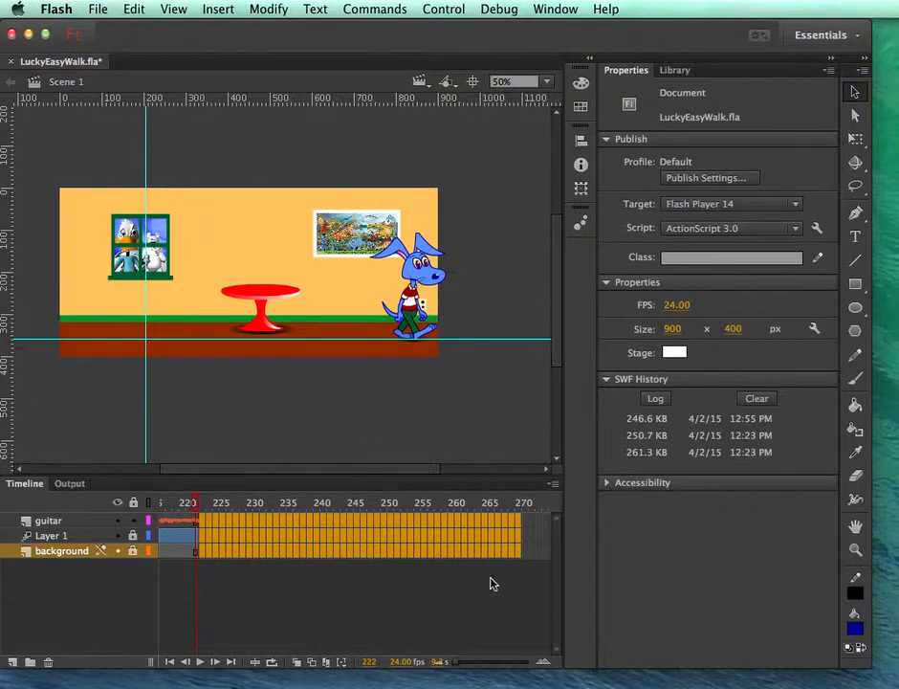
Step: Shorten all three layers further by removing their frames from 180 onward
{"action": "scroll", "coordinate": [457, 576], "scroll_direction": "left", "scroll_amount": 10}
{"action": "scroll", "coordinate": [458, 576], "scroll_direction": "right", "scroll_amount": 6}
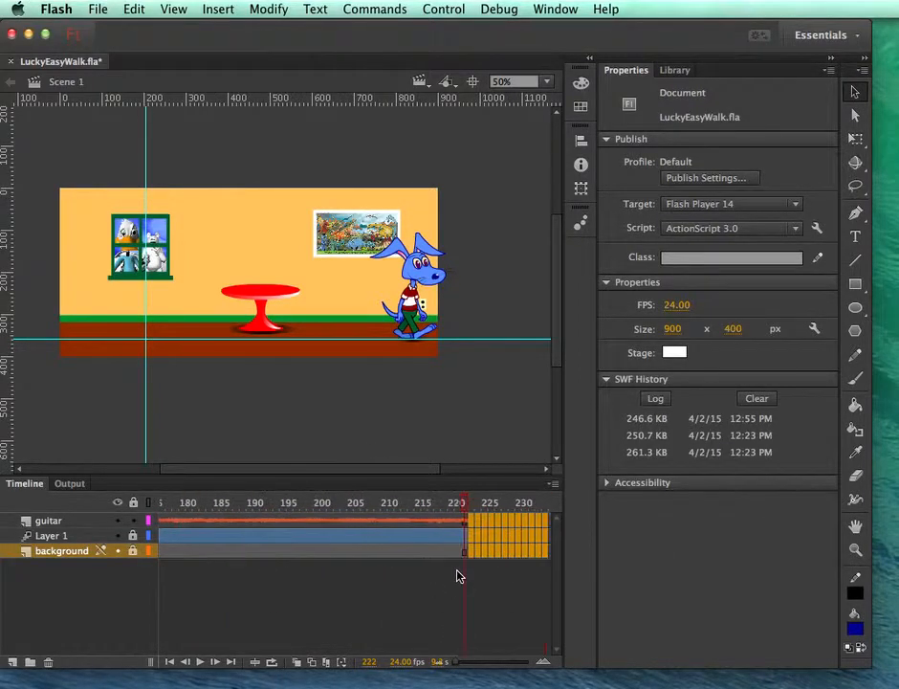
{"action": "left_click", "coordinate": [487, 587]}
{"action": "left_click_drag", "start_coordinate": [488, 554], "coordinate": [182, 522]}
{"action": "right_click", "coordinate": [231, 538]}
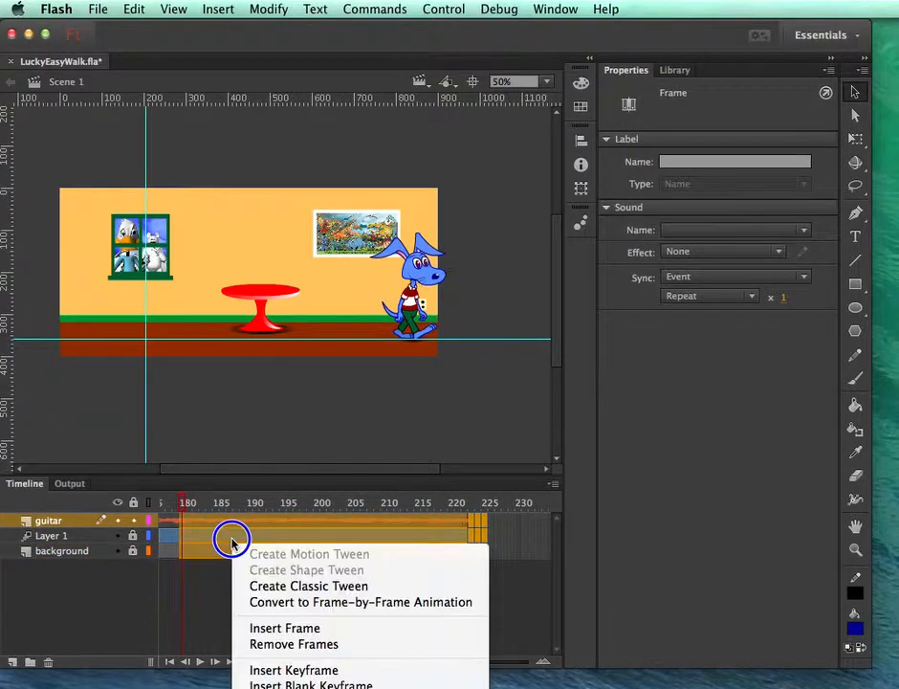
{"action": "left_click", "coordinate": [286, 647]}
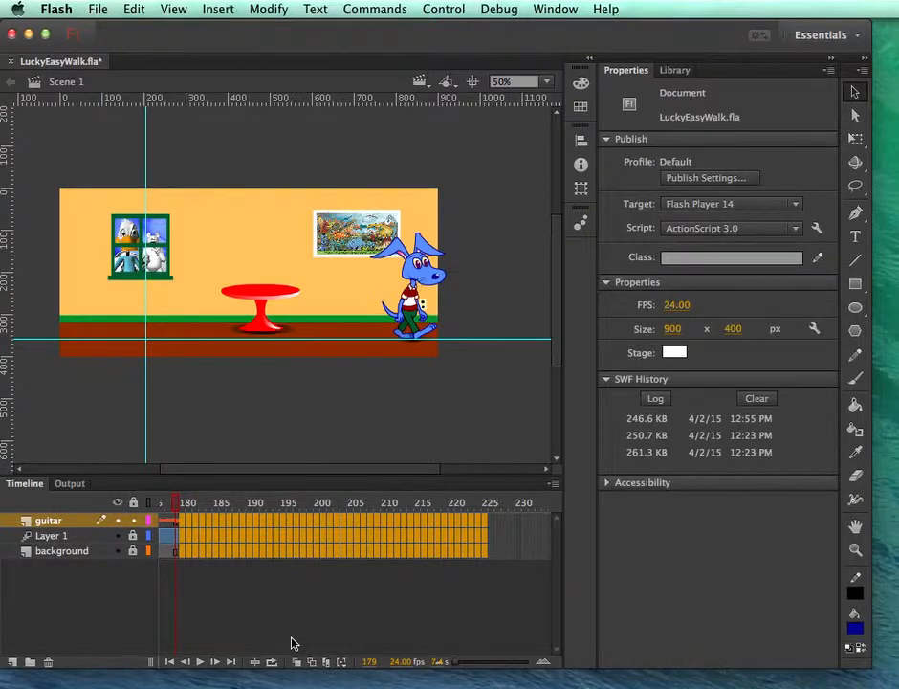
Step: Clear the frame selection and test the movie with the shortened timeline, closing the preview when done
{"action": "left_click", "coordinate": [293, 643]}
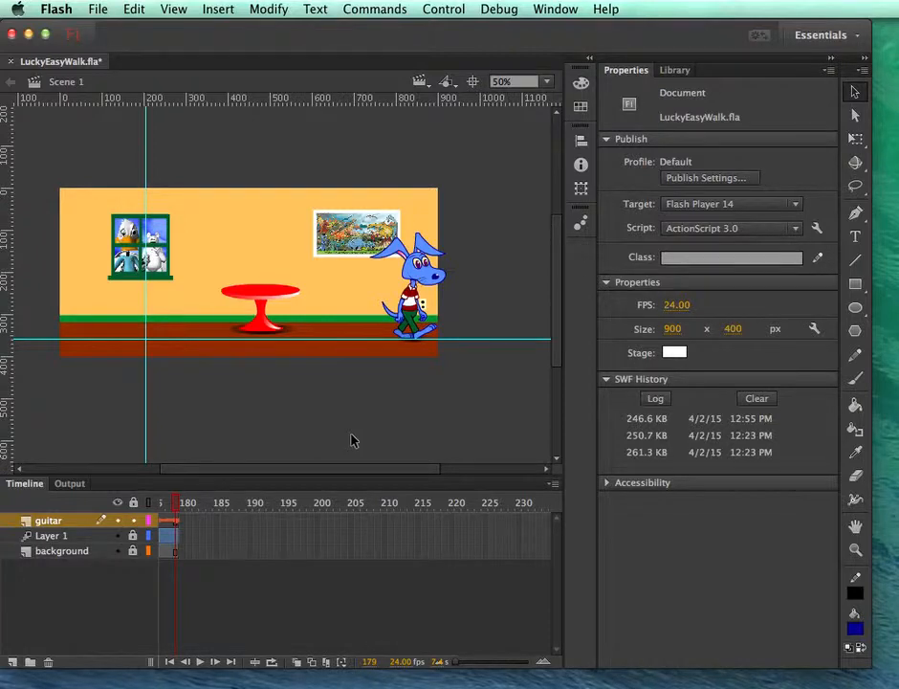
{"action": "key", "text": "super+Return"}
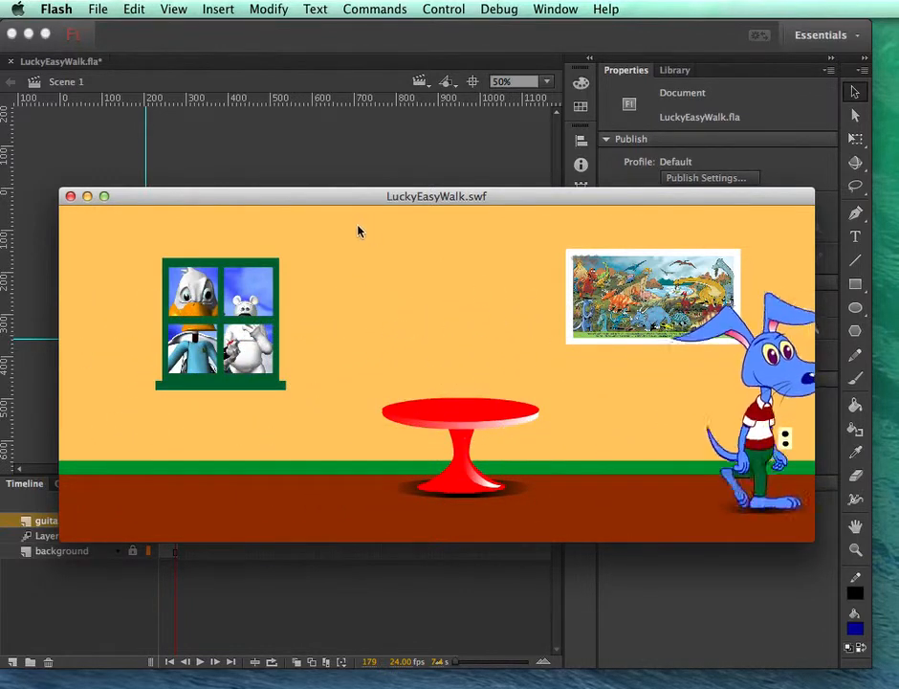
{"action": "left_click", "coordinate": [69, 198]}
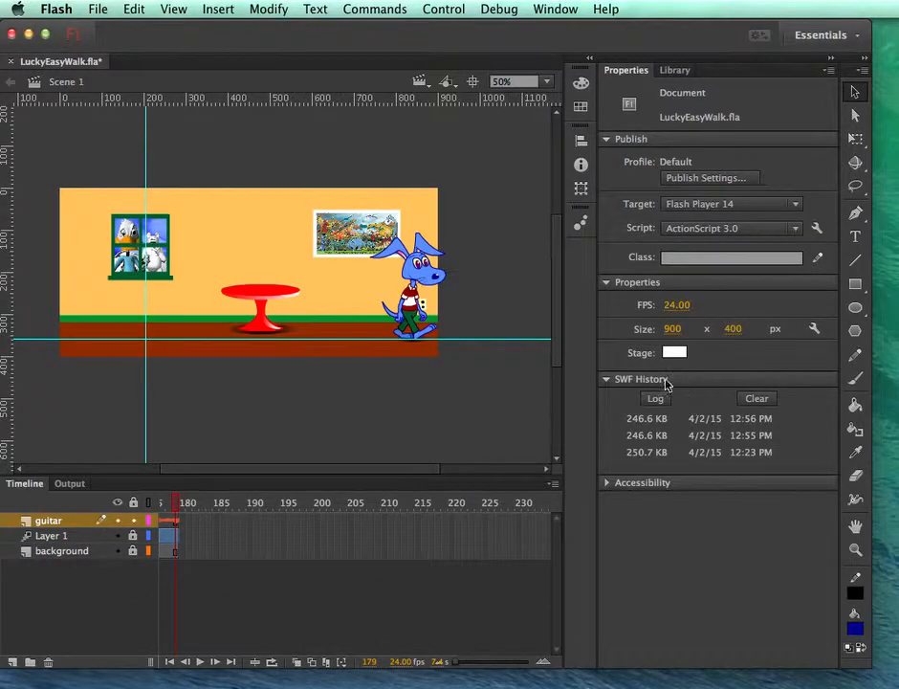
Step: Set the sync of the guitar.wav sound on frame 1 of the guitar layer to Stream
{"action": "scroll", "coordinate": [185, 528], "scroll_direction": "left", "scroll_amount": 10}
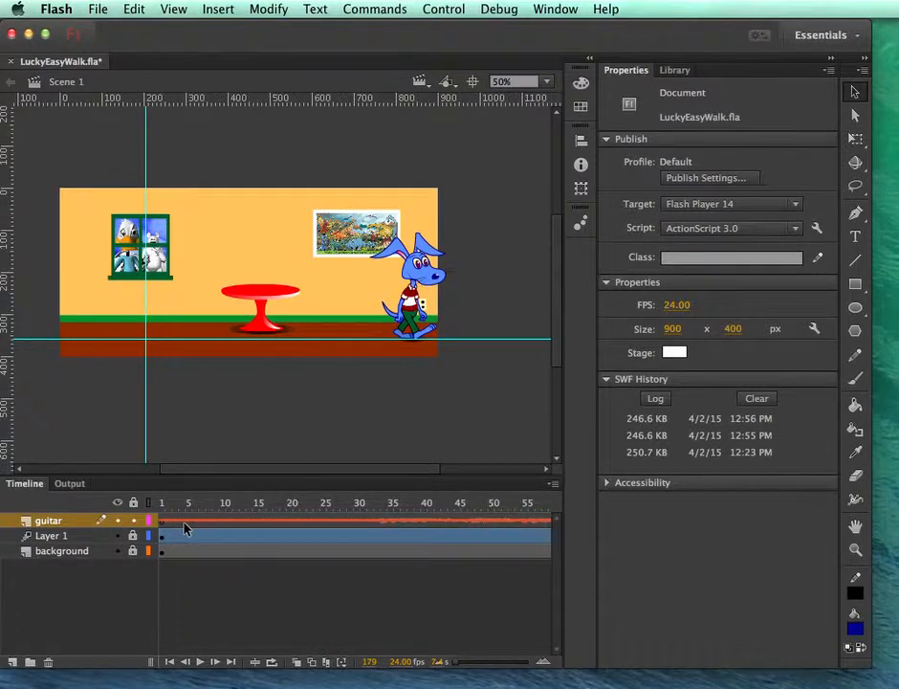
{"action": "left_click", "coordinate": [164, 522]}
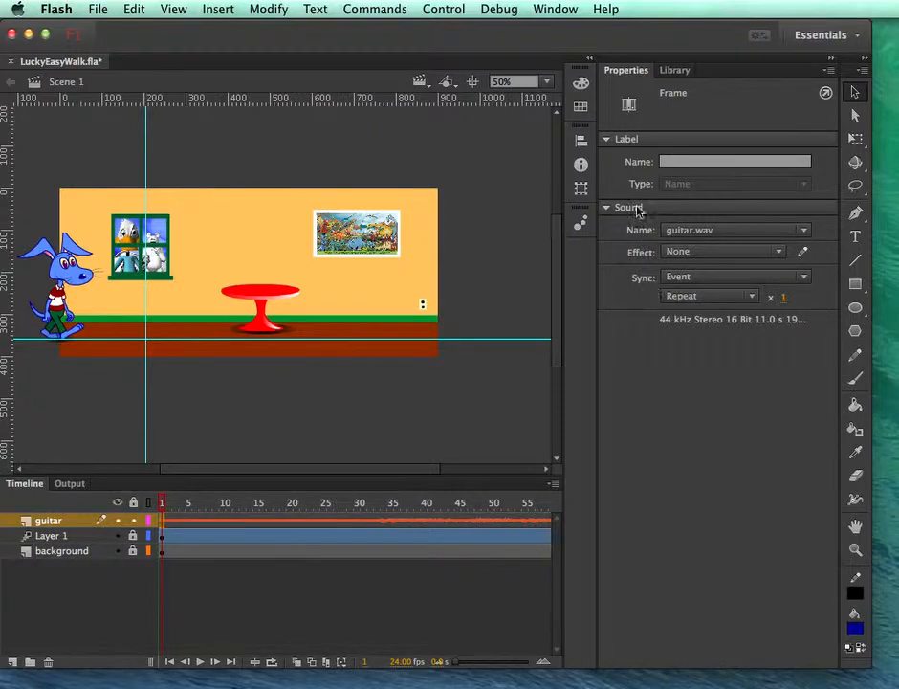
{"action": "left_click", "coordinate": [704, 279]}
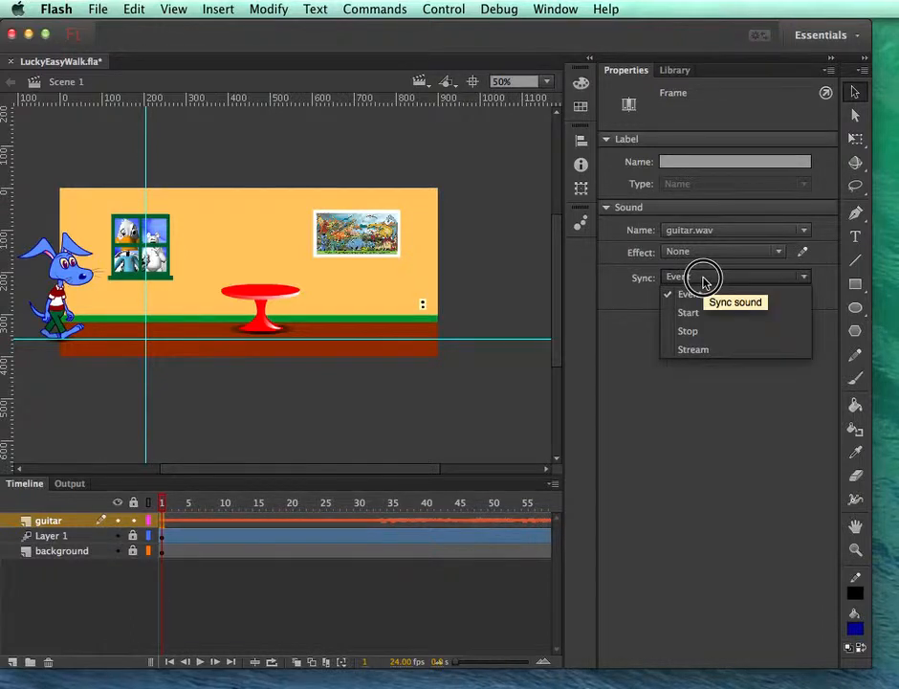
{"action": "left_click", "coordinate": [705, 353]}
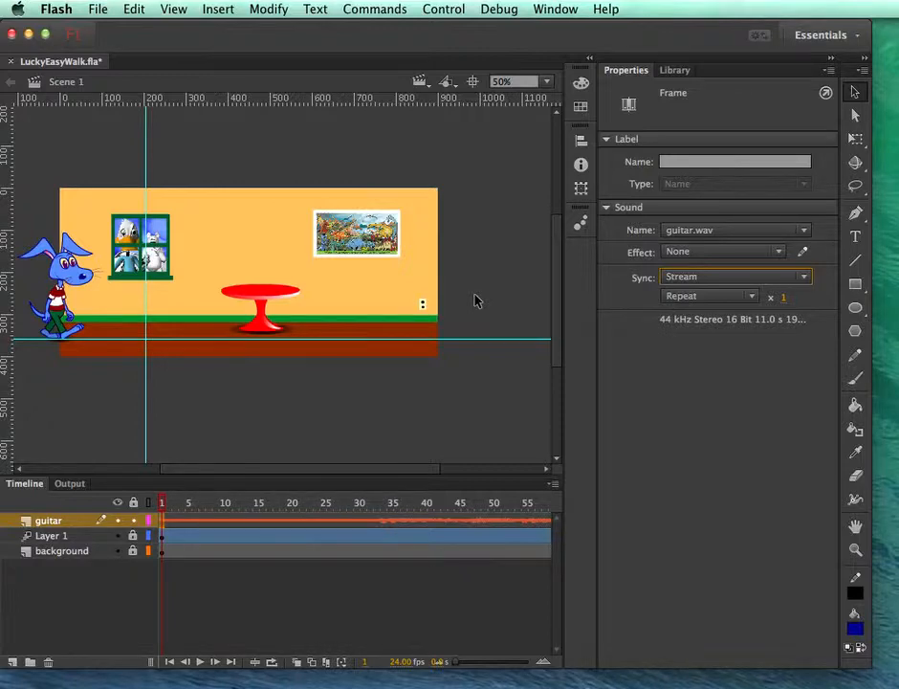
Step: Test the movie with the streamed guitar sound, close the preview and reselect frame 1 of the guitar layer
{"action": "key", "text": "super+Return"}
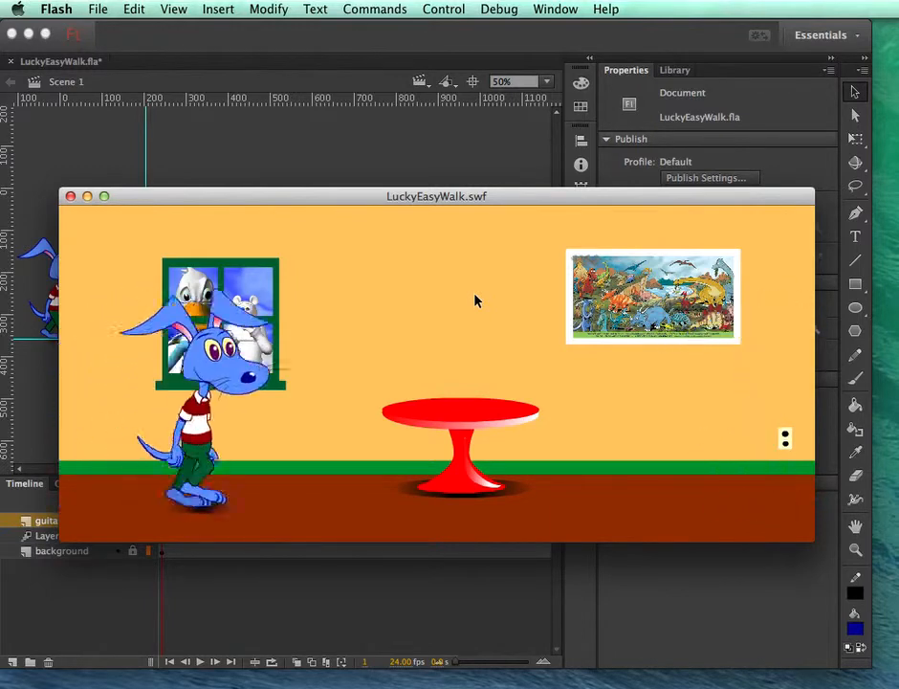
{"action": "left_click", "coordinate": [70, 196]}
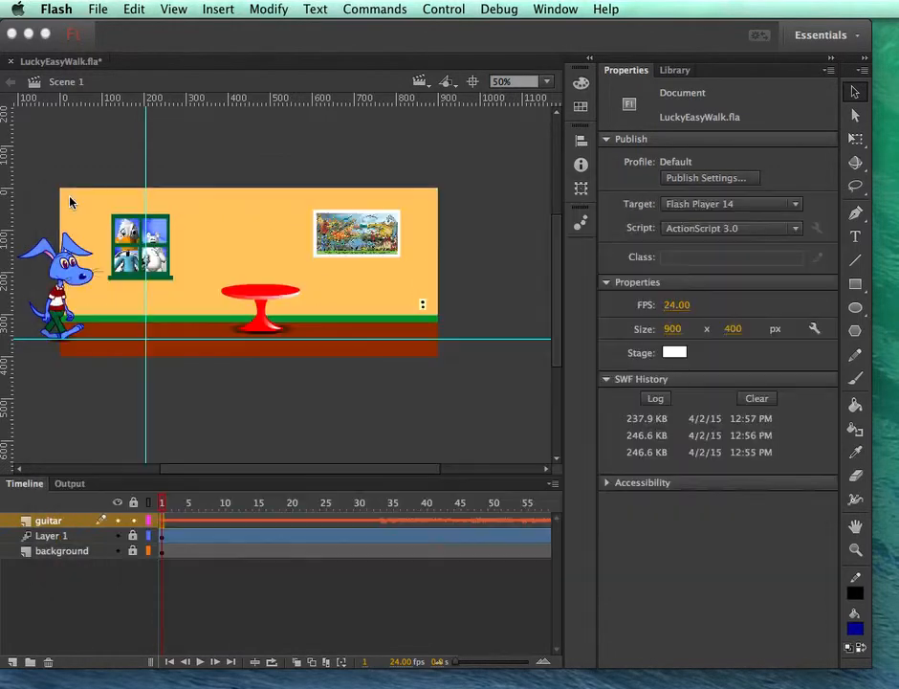
{"action": "left_click", "coordinate": [163, 520]}
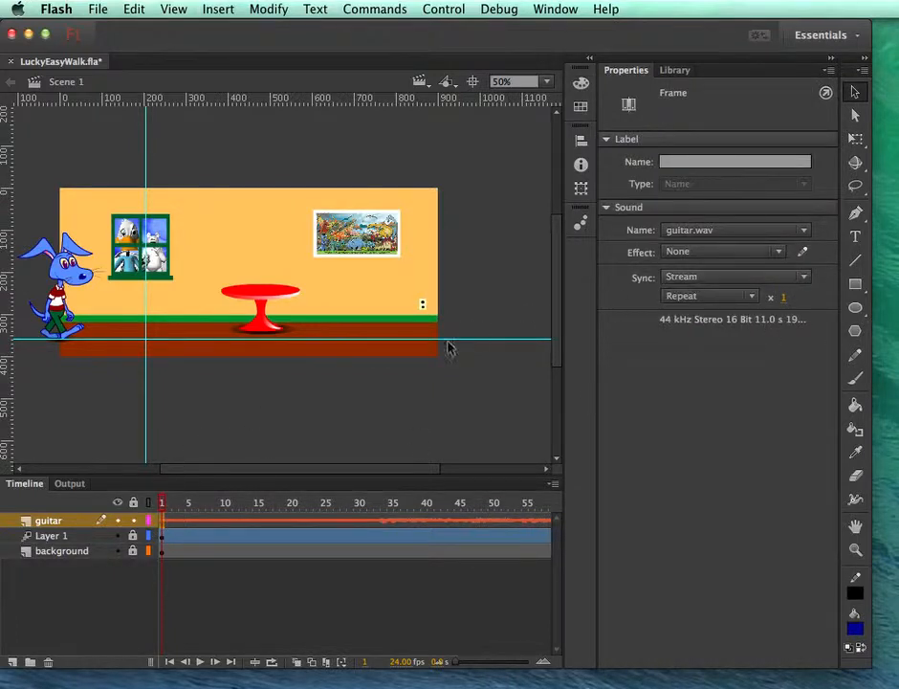
Step: Add a new layer above the guitar layer and name it myvoice
{"action": "left_click", "coordinate": [70, 521]}
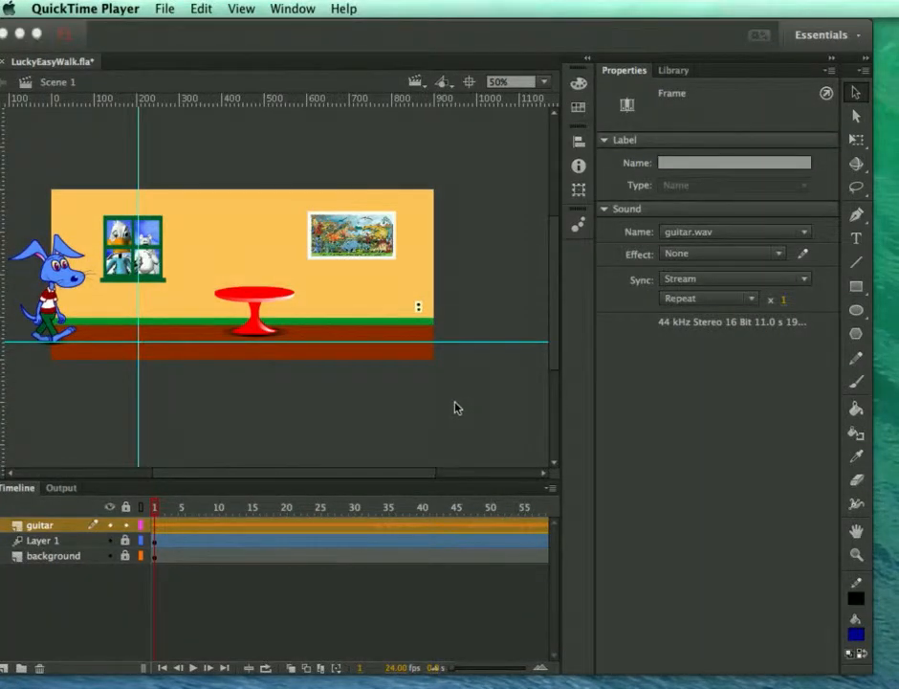
{"action": "left_click", "coordinate": [65, 532]}
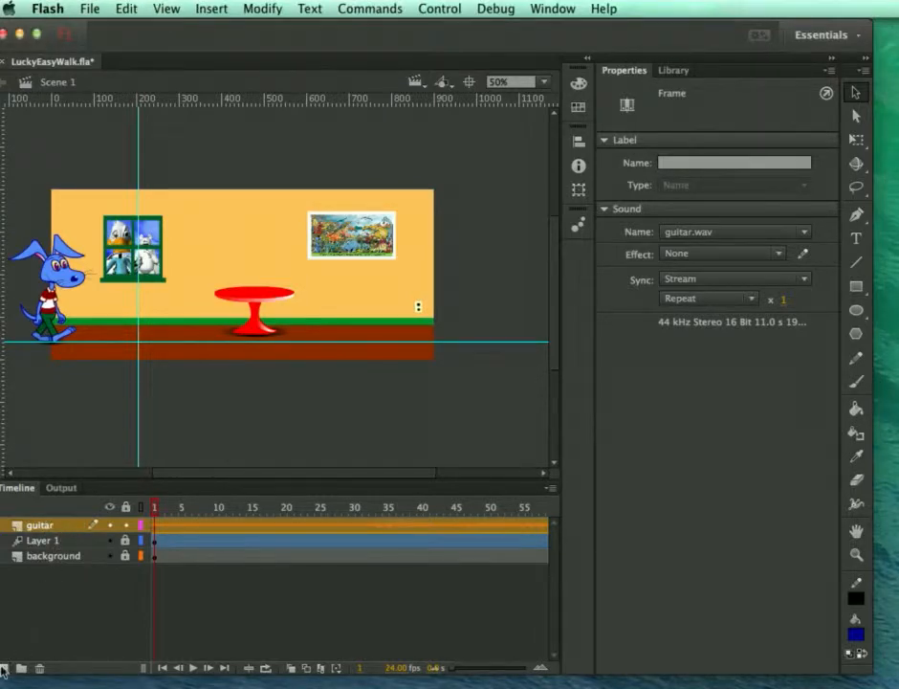
{"action": "left_click", "coordinate": [4, 669]}
{"action": "double_click", "coordinate": [55, 526]}
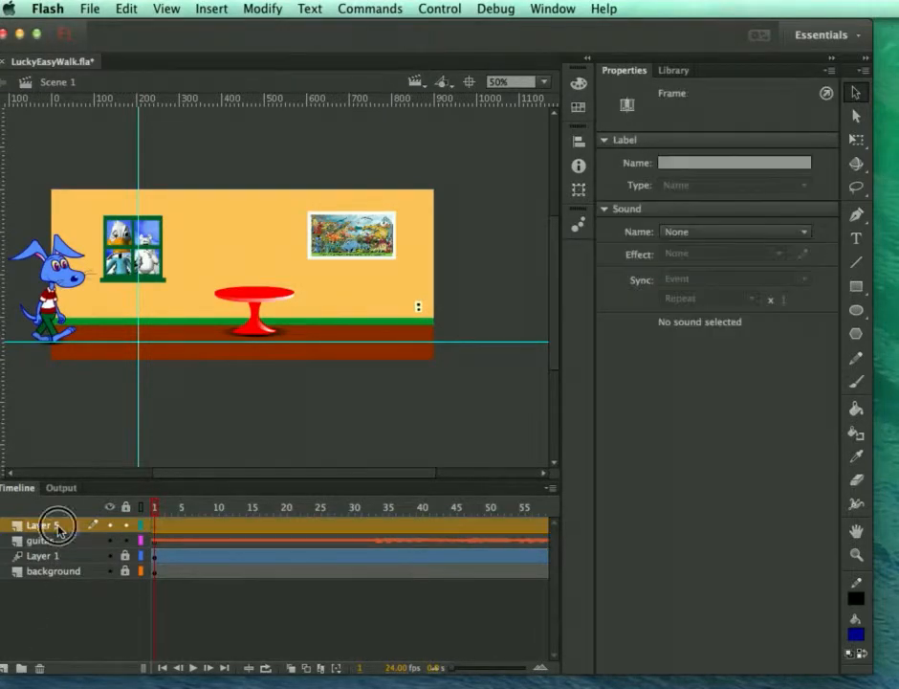
{"action": "type", "text": "myvoi"}
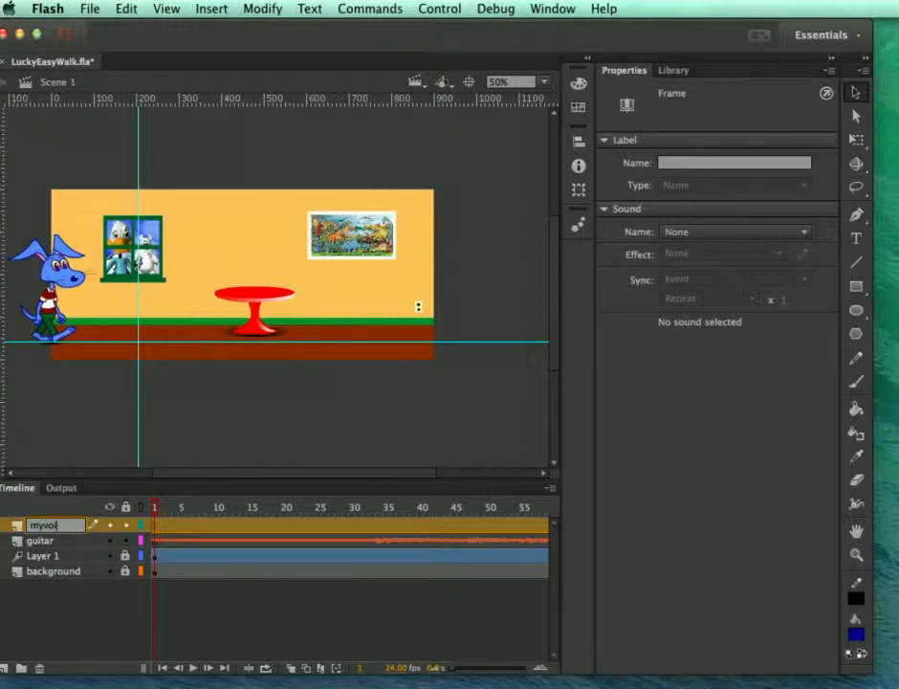
{"action": "type", "text": "ce"}
{"action": "key", "text": "Return"}
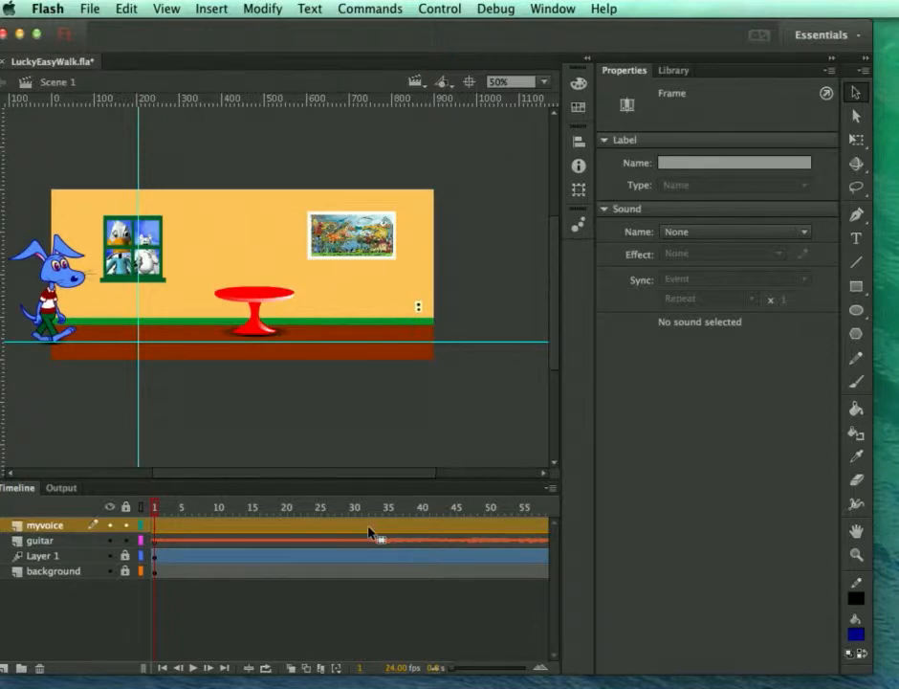
Step: Insert a blank keyframe at frame 50 of the myvoice layer and assign the myvoice2.wav sound to it
{"action": "left_click", "coordinate": [490, 526]}
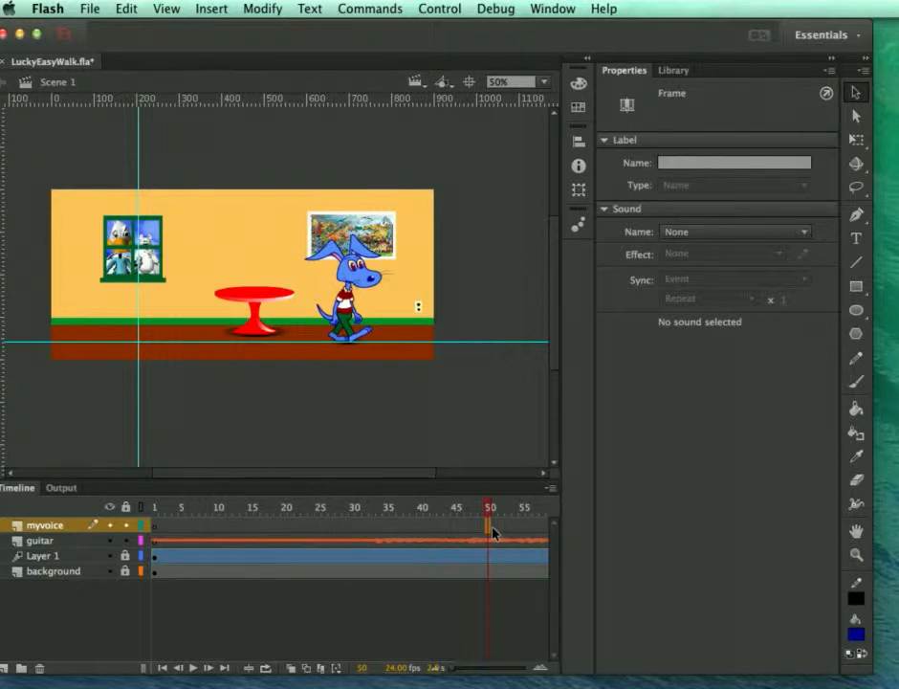
{"action": "left_click", "coordinate": [691, 235]}
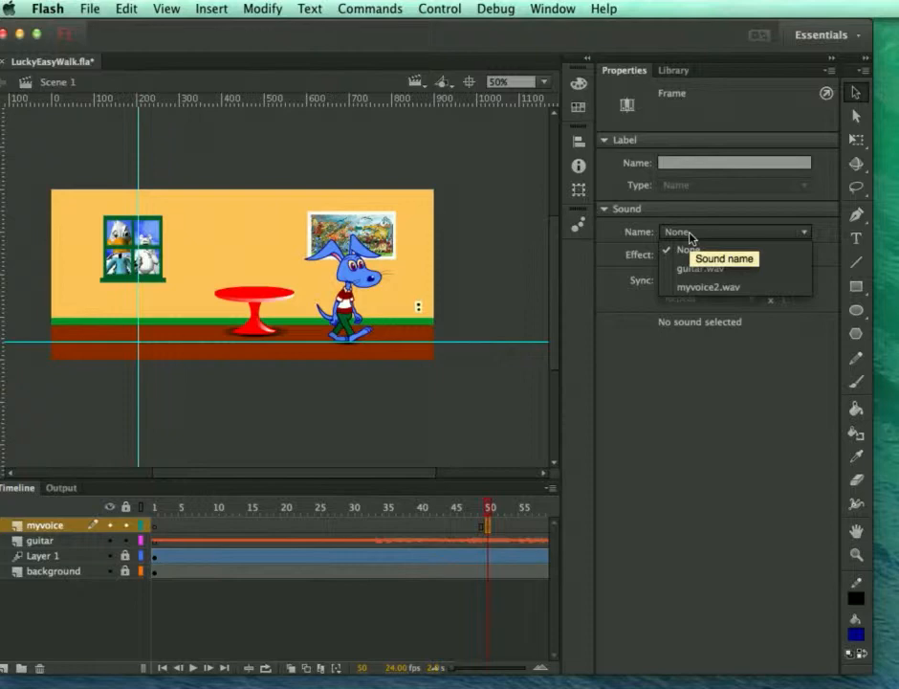
{"action": "left_click", "coordinate": [708, 286]}
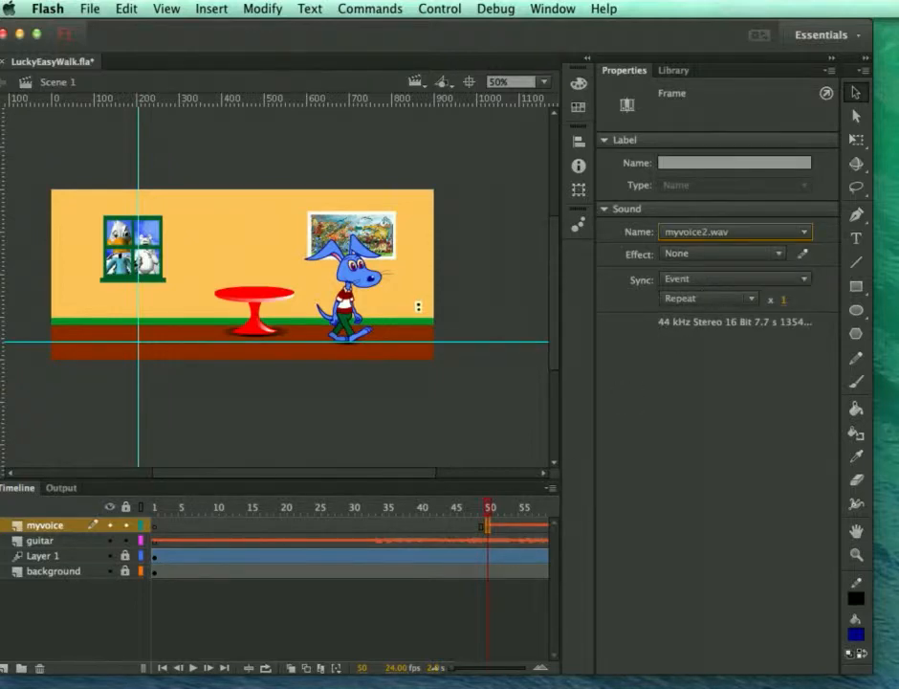
Step: Examine the voice waveform along the timeline and test the movie with both sounds, closing the preview when done
{"action": "scroll", "coordinate": [401, 655], "scroll_direction": "right", "scroll_amount": 20}
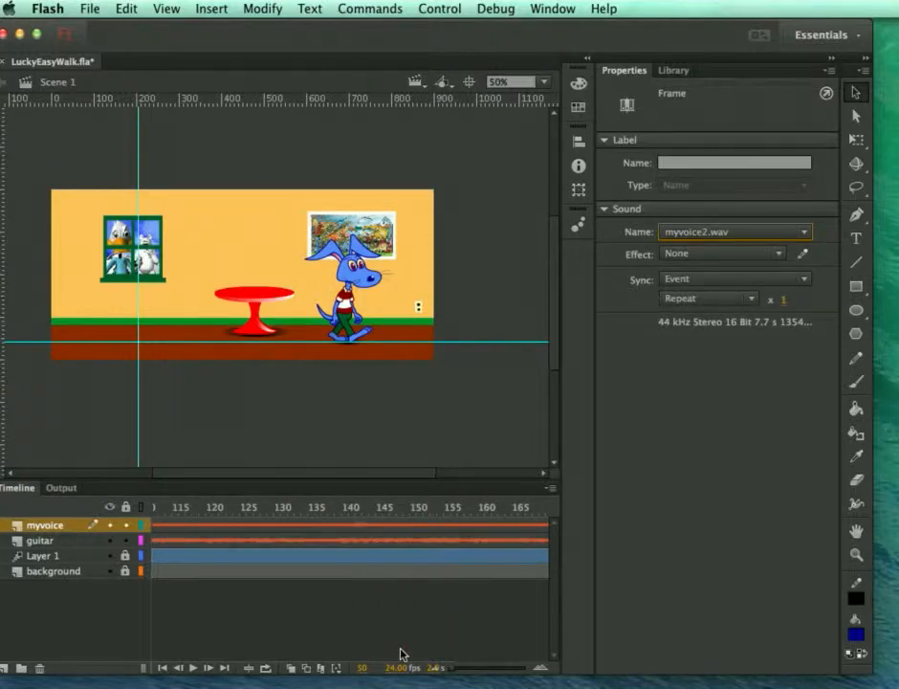
{"action": "scroll", "coordinate": [402, 654], "scroll_direction": "left", "scroll_amount": 18}
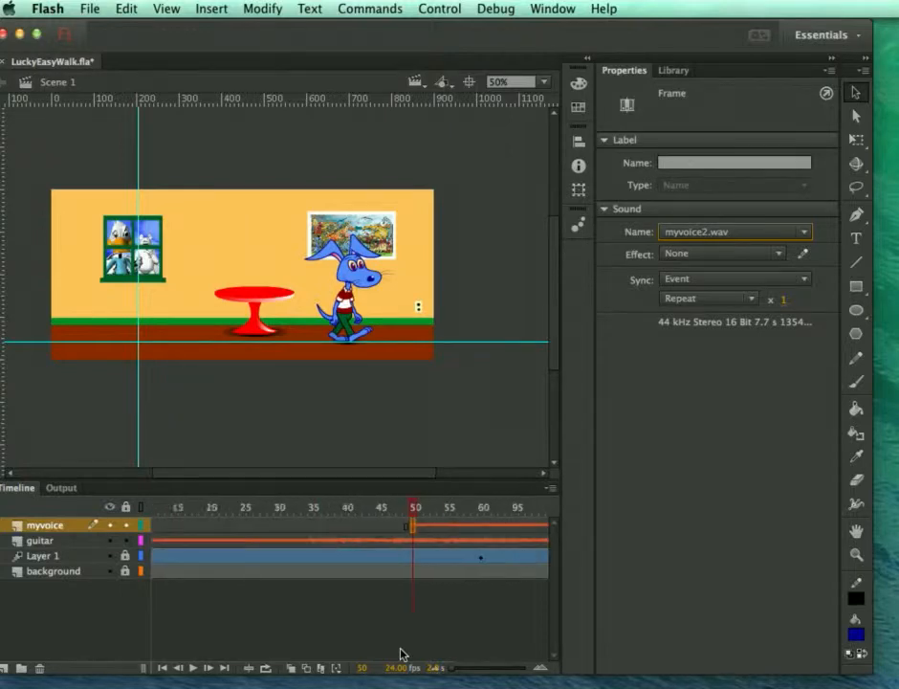
{"action": "scroll", "coordinate": [402, 655], "scroll_direction": "right", "scroll_amount": 3}
{"action": "scroll", "coordinate": [402, 654], "scroll_direction": "right", "scroll_amount": 15}
{"action": "scroll", "coordinate": [402, 654], "scroll_direction": "left", "scroll_amount": 3}
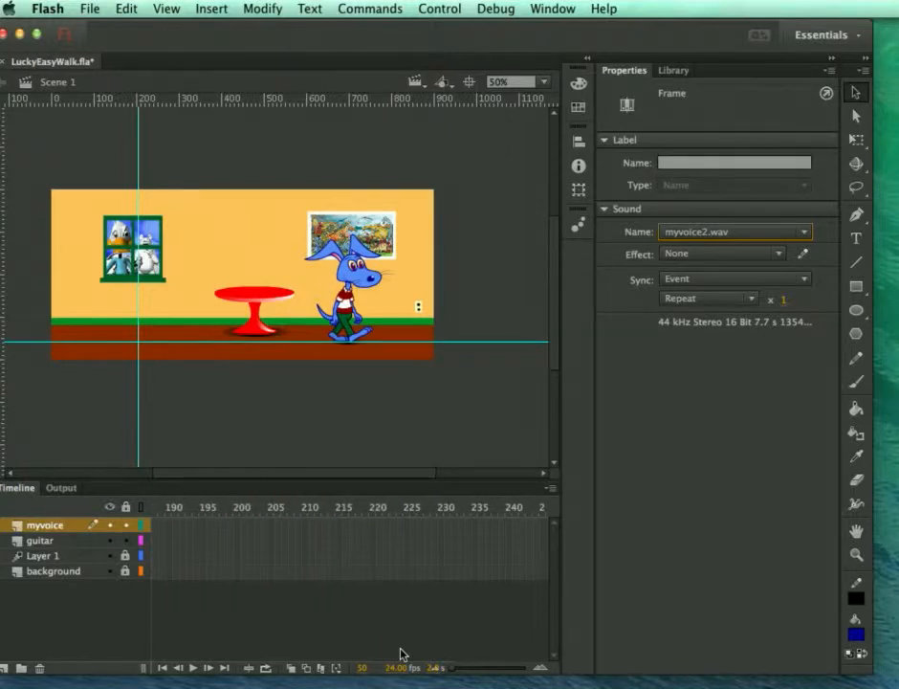
{"action": "scroll", "coordinate": [402, 654], "scroll_direction": "left", "scroll_amount": 15}
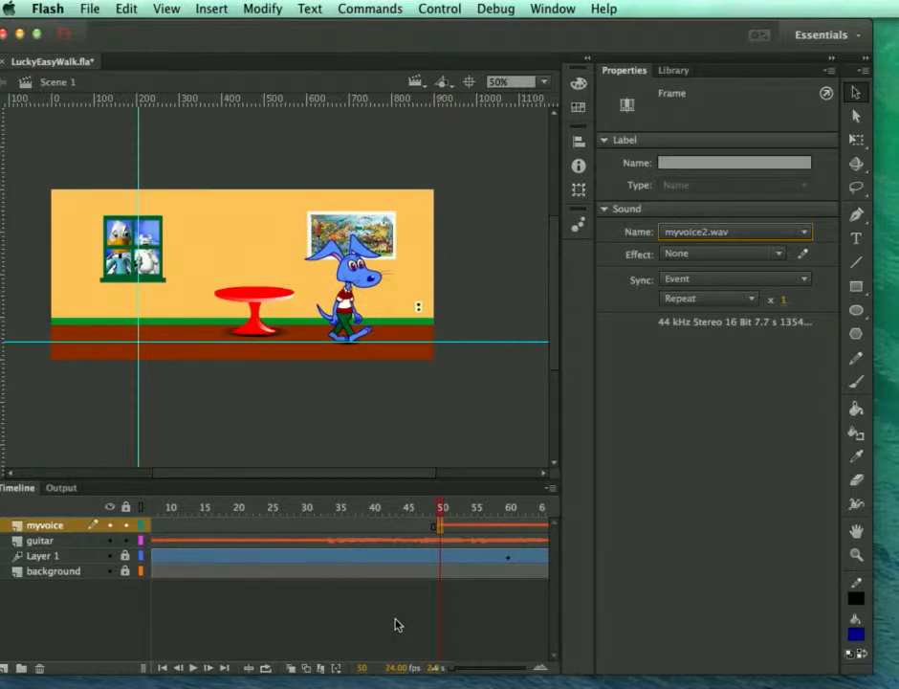
{"action": "key", "text": "super+Return"}
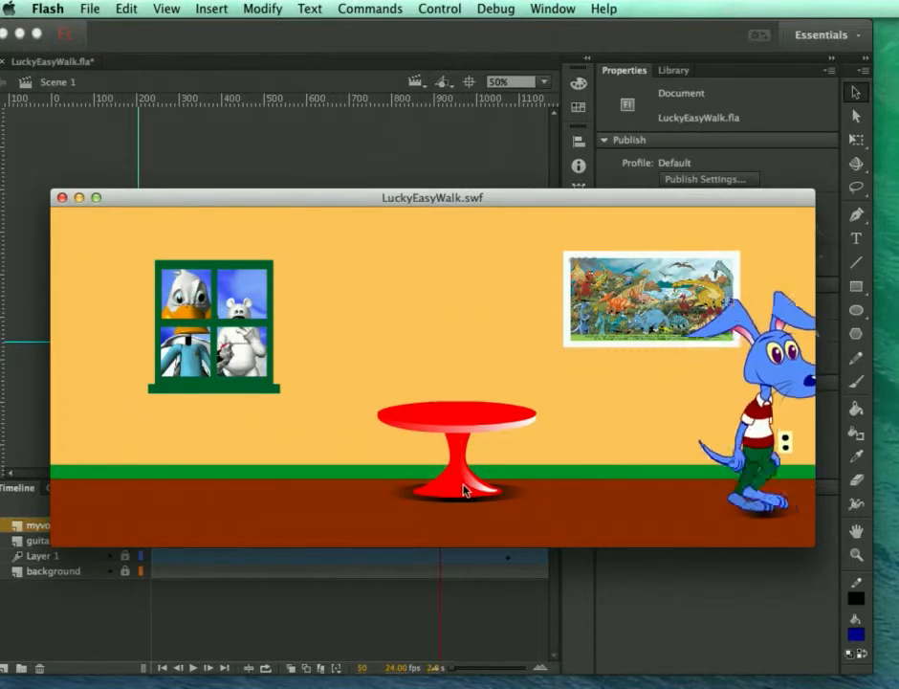
{"action": "left_click", "coordinate": [63, 199]}
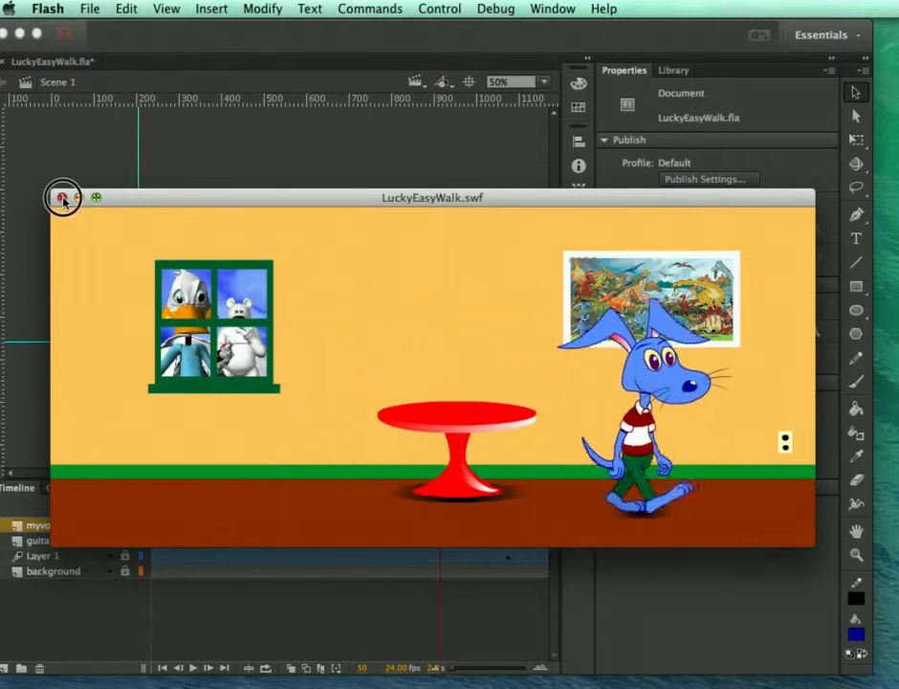
Step: Set the sync of the myvoice2.wav sound starting at frame 50 of the myvoice layer to Stream
{"action": "left_click", "coordinate": [441, 526]}
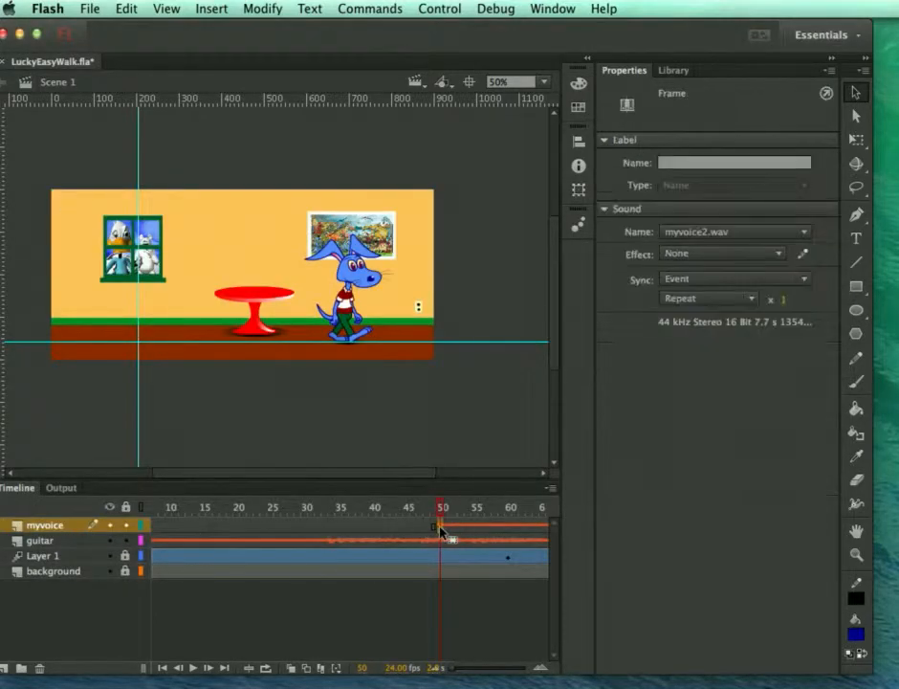
{"action": "left_click", "coordinate": [711, 278]}
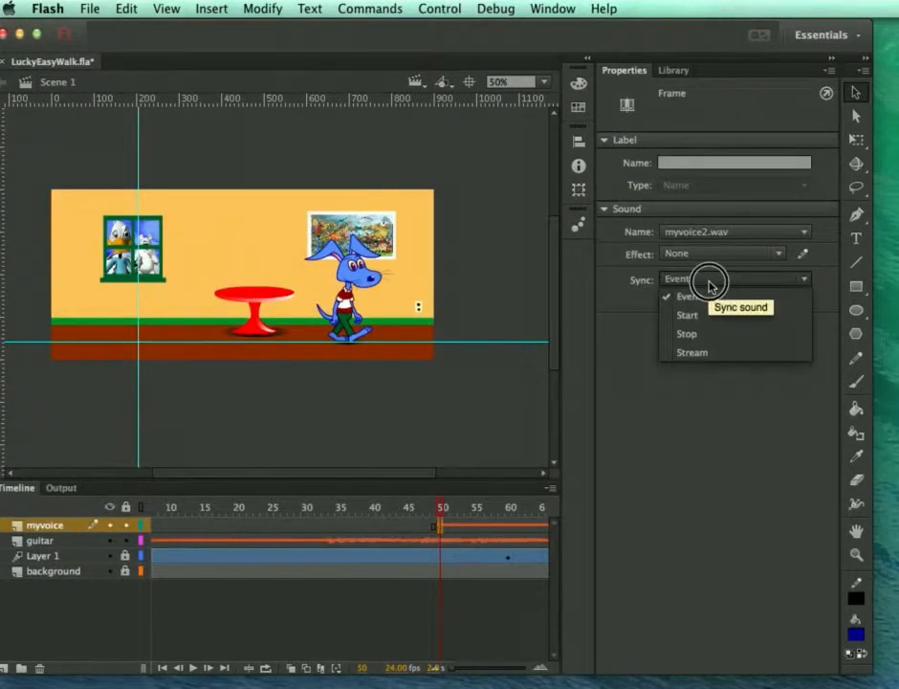
{"action": "left_click", "coordinate": [705, 355]}
Step: Insert a blank keyframe at frame 151 of the myvoice layer to cut off the voice sound there
{"action": "scroll", "coordinate": [502, 538], "scroll_direction": "right", "scroll_amount": 15}
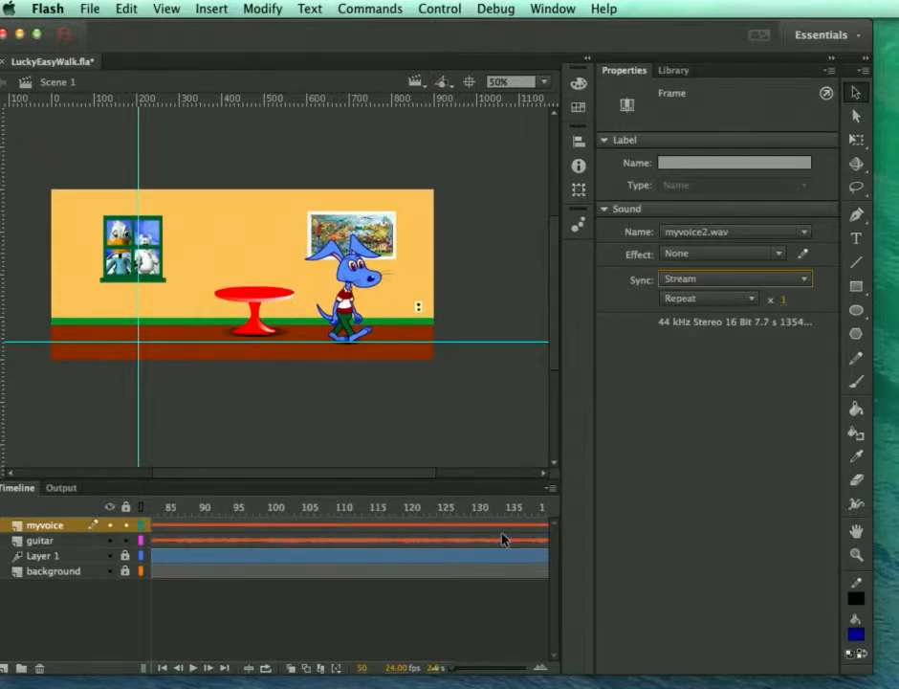
{"action": "scroll", "coordinate": [395, 537], "scroll_direction": "left", "scroll_amount": 15}
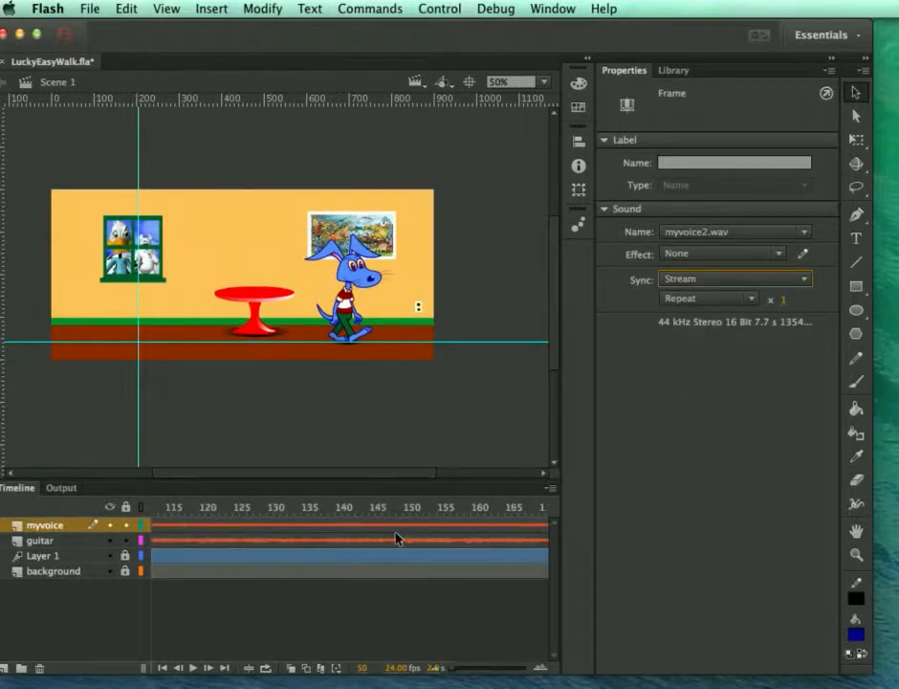
{"action": "scroll", "coordinate": [395, 537], "scroll_direction": "right", "scroll_amount": 20}
{"action": "scroll", "coordinate": [272, 542], "scroll_direction": "left", "scroll_amount": 20}
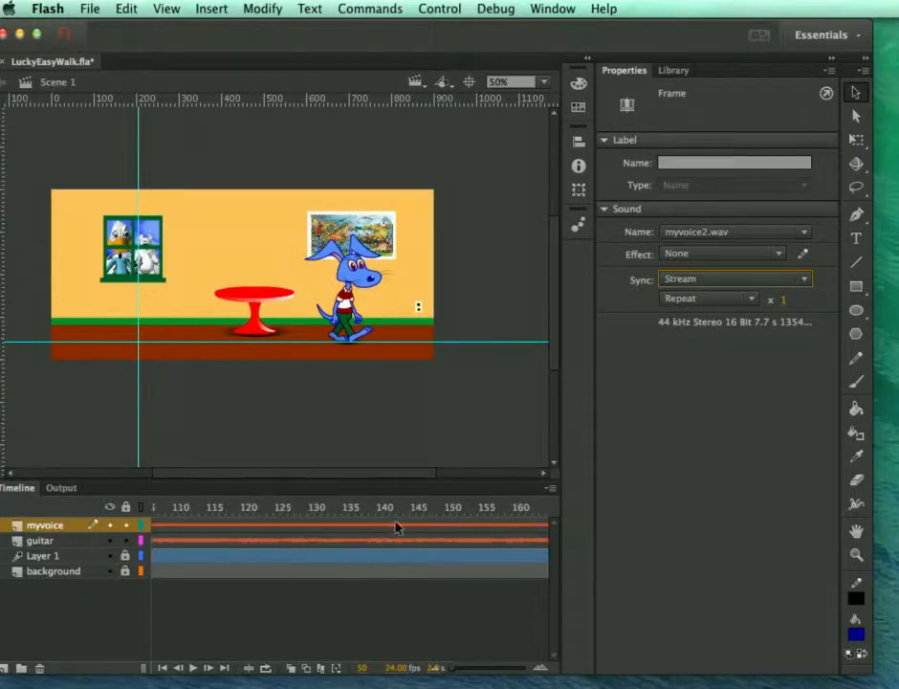
{"action": "left_click", "coordinate": [453, 532]}
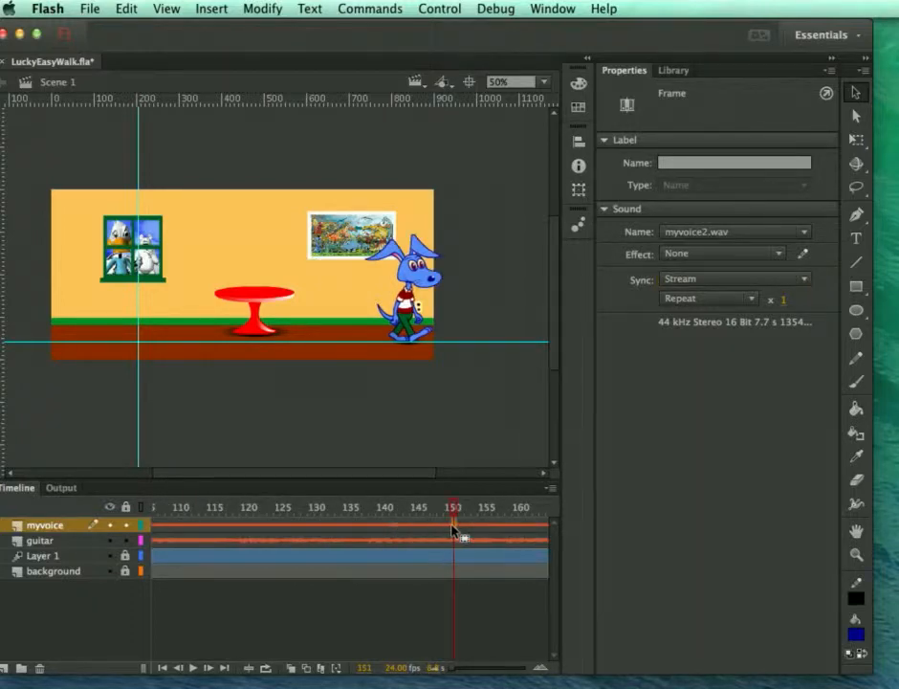
{"action": "right_click", "coordinate": [453, 528]}
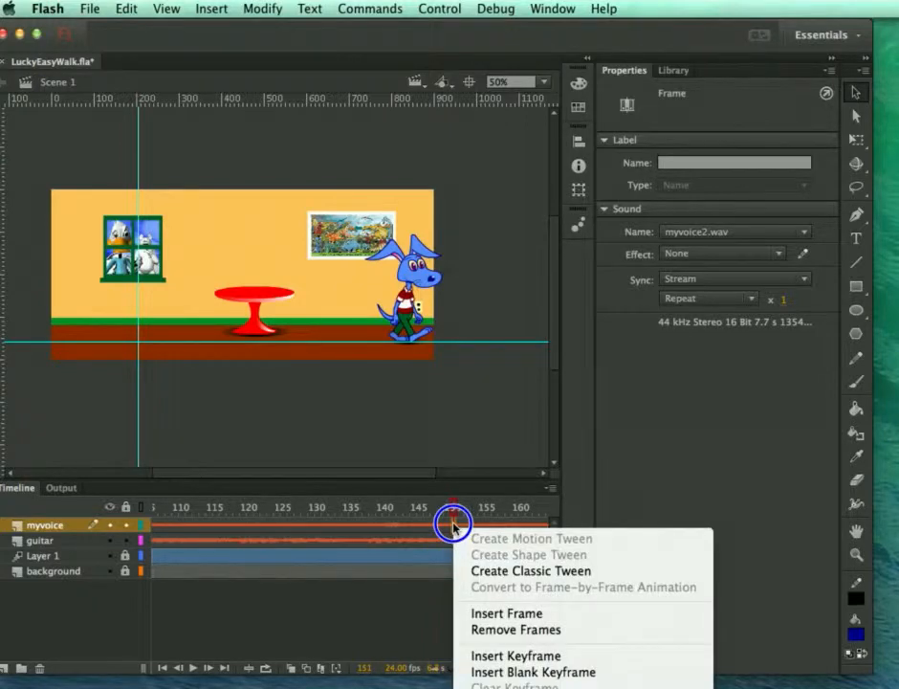
{"action": "left_click", "coordinate": [483, 671]}
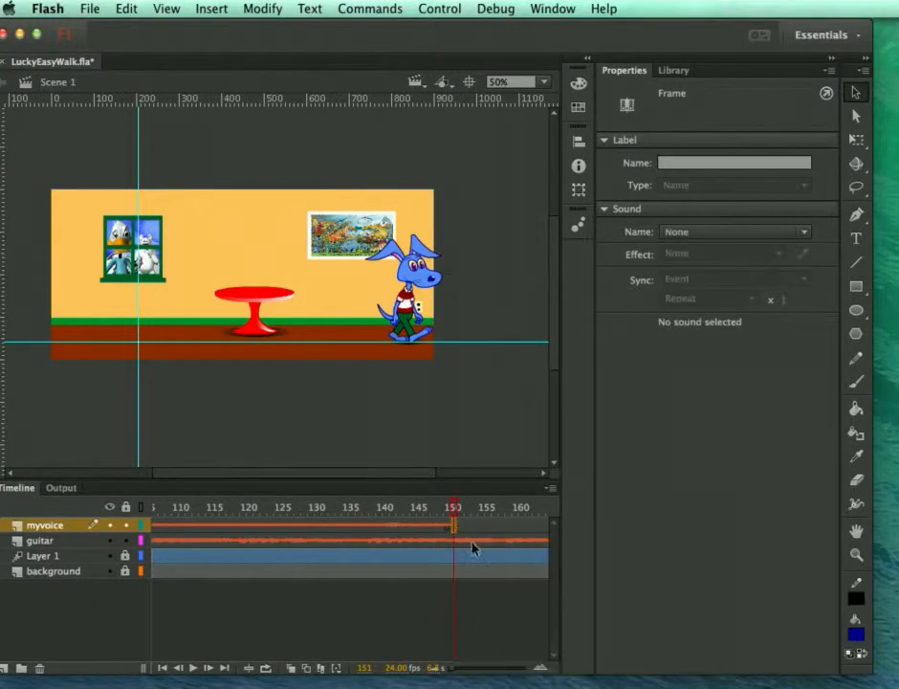
Step: Insert a blank keyframe at frame 171 of the guitar layer to end the guitar sound there
{"action": "scroll", "coordinate": [472, 546], "scroll_direction": "right", "scroll_amount": 8}
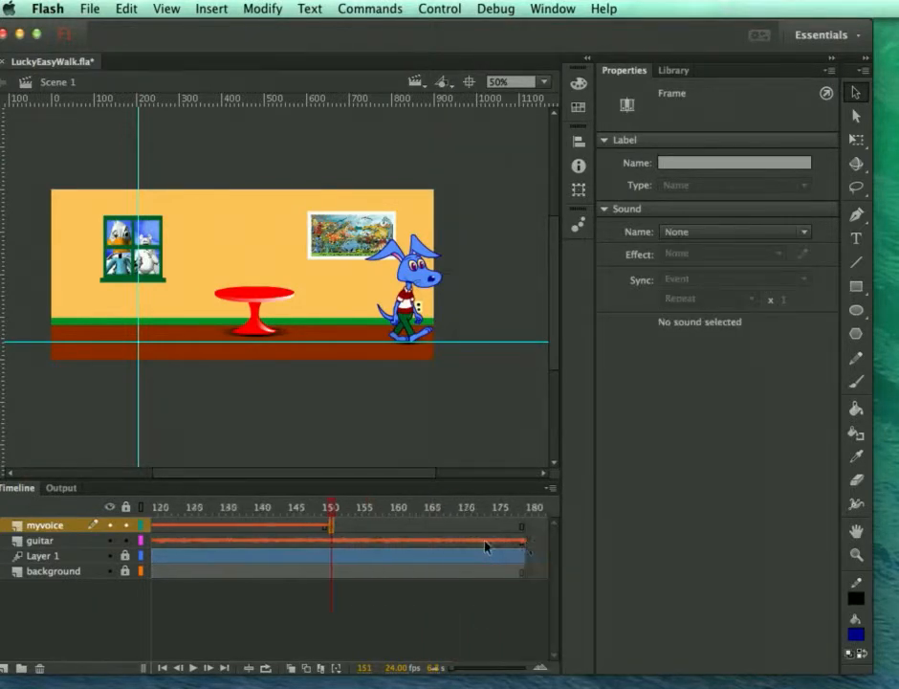
{"action": "left_click", "coordinate": [427, 540]}
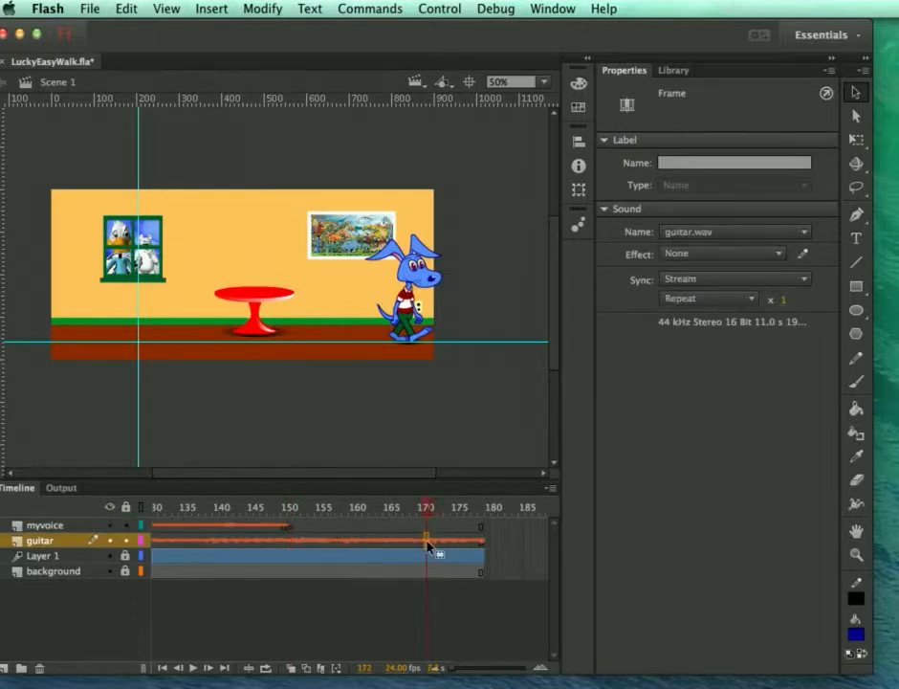
{"action": "right_click", "coordinate": [427, 542]}
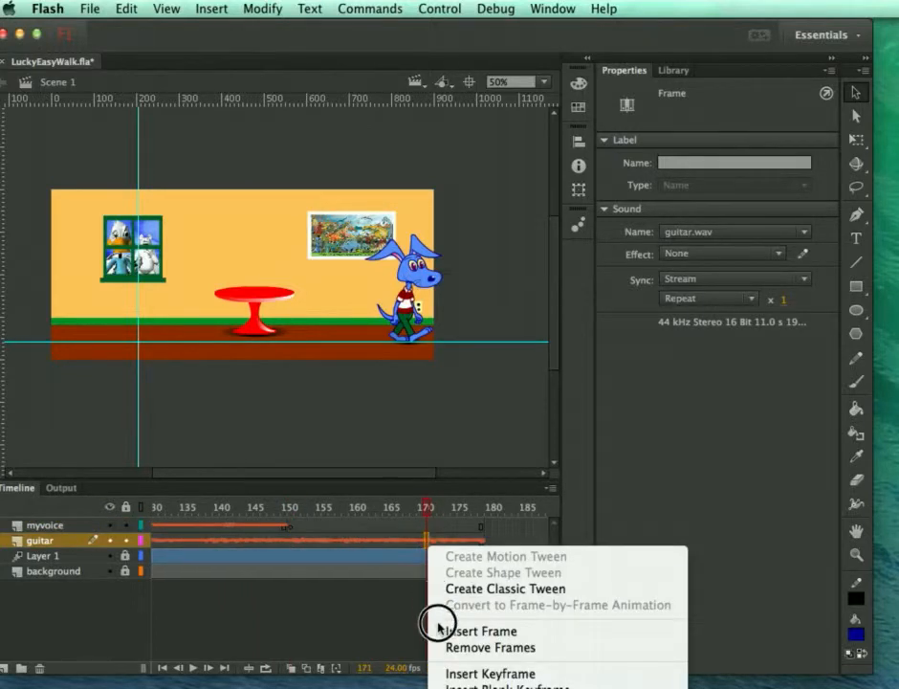
{"action": "left_click", "coordinate": [442, 682]}
{"action": "scroll", "coordinate": [367, 564], "scroll_direction": "left", "scroll_amount": 15}
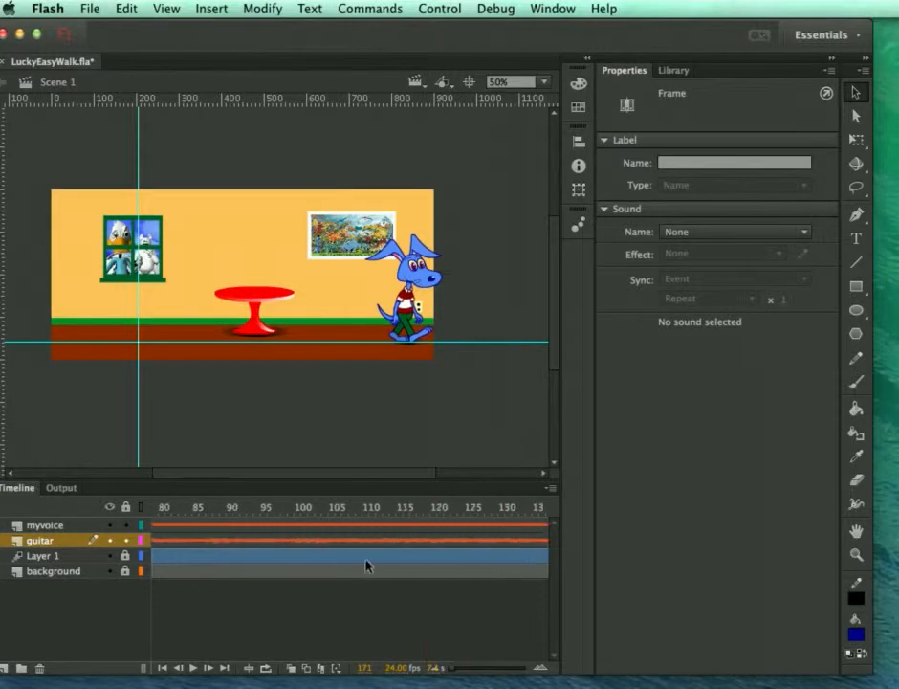
{"action": "scroll", "coordinate": [365, 565], "scroll_direction": "right", "scroll_amount": 8}
{"action": "scroll", "coordinate": [365, 565], "scroll_direction": "right", "scroll_amount": 20}
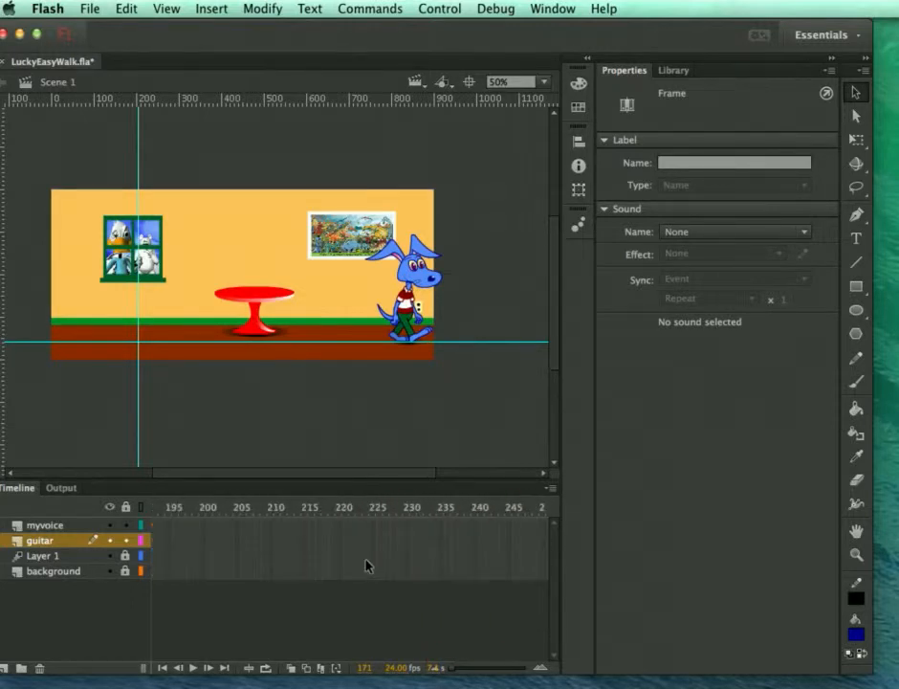
{"action": "scroll", "coordinate": [365, 565], "scroll_direction": "left", "scroll_amount": 15}
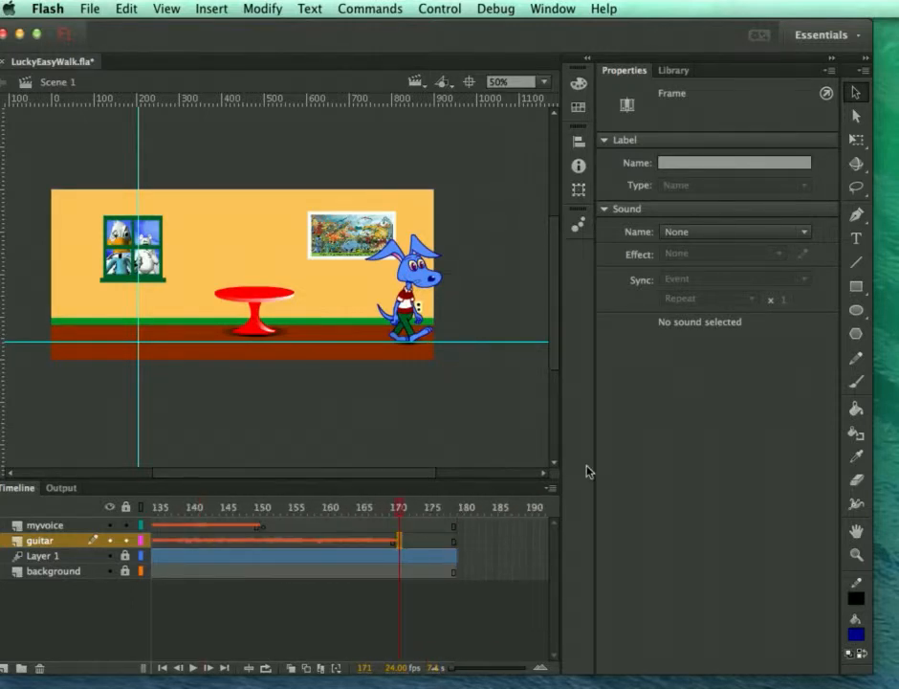